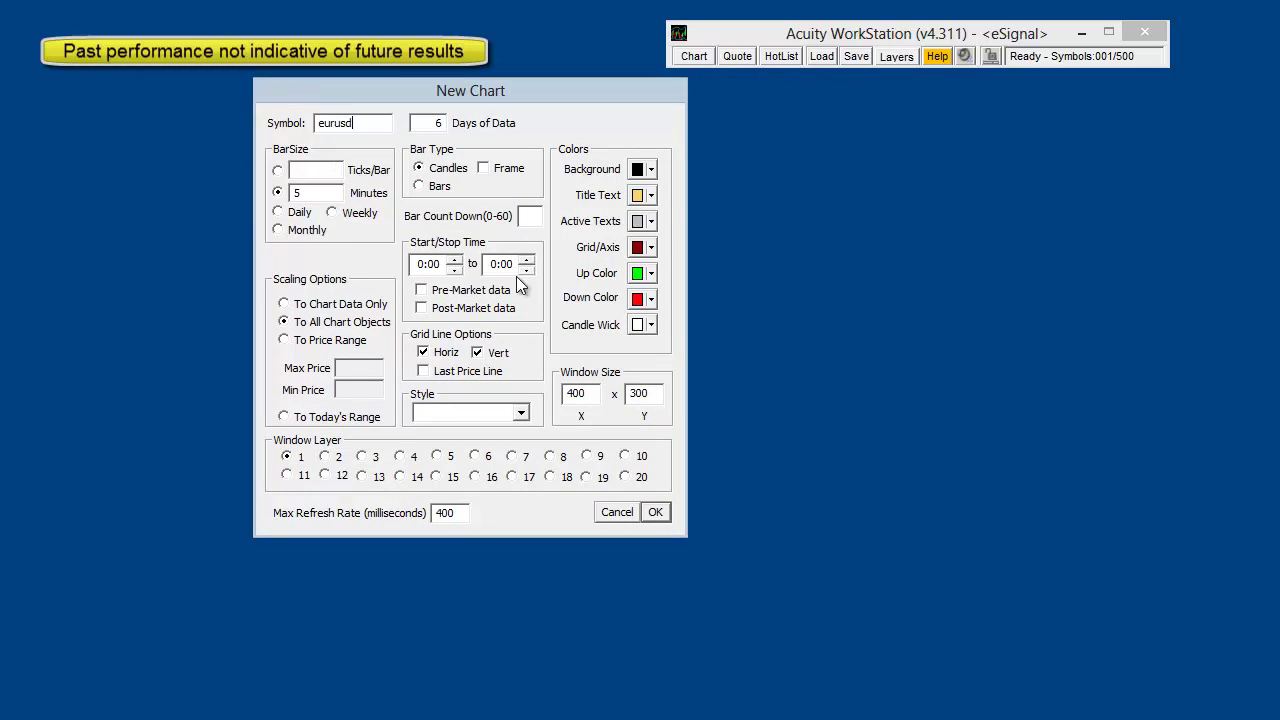
- Create a 5-minute EURUSD candle chart with 6 days of data and resize its window to about 796 by 307
click(656, 513)
drag(597, 498, 995, 507)
- Add the FX Currency Indexes script to the EURUSD chart with 200 bars back, 0.06 padding and moving averages shown
right_click(737, 400)
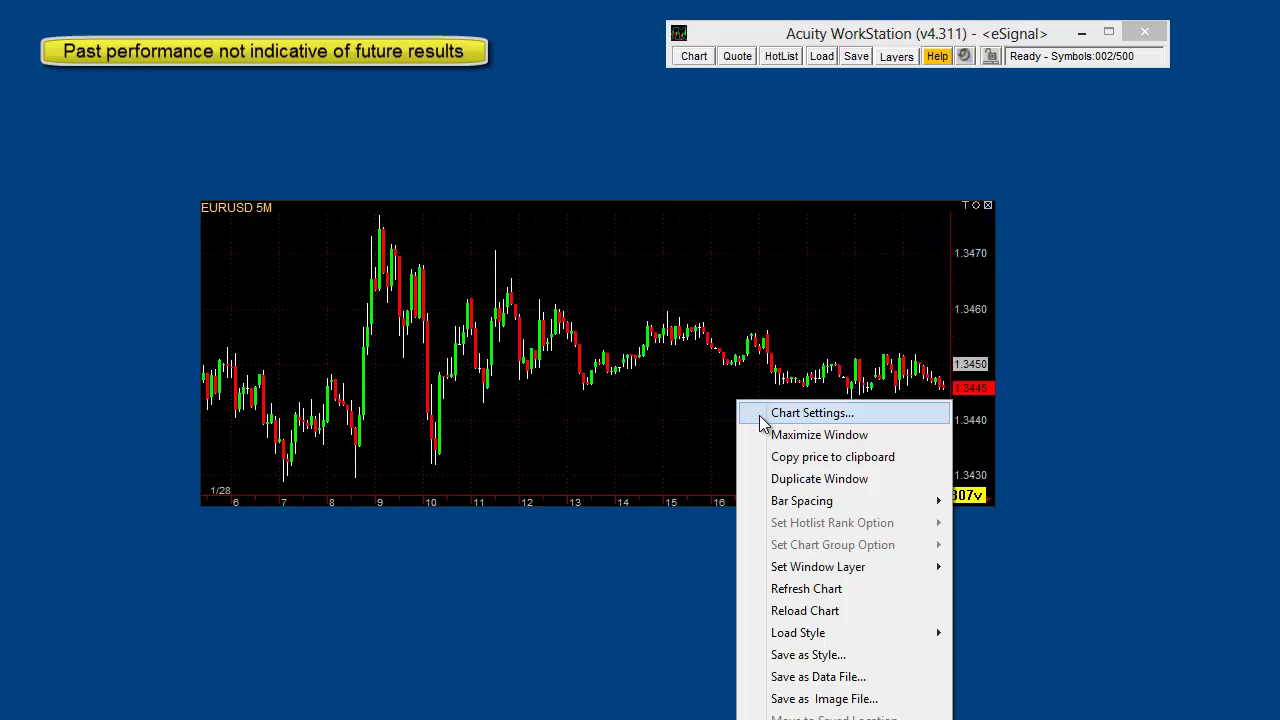
click(761, 415)
drag(487, 521, 593, 281)
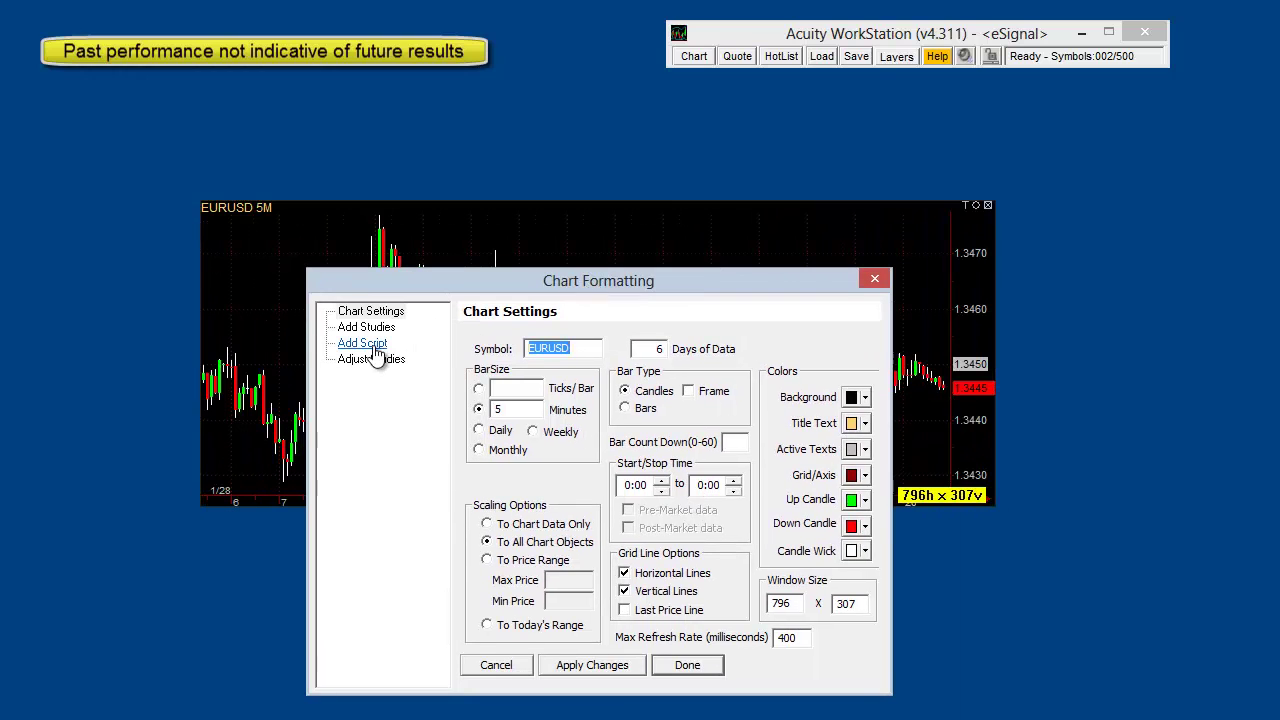
click(362, 343)
drag(656, 381, 650, 433)
click(523, 491)
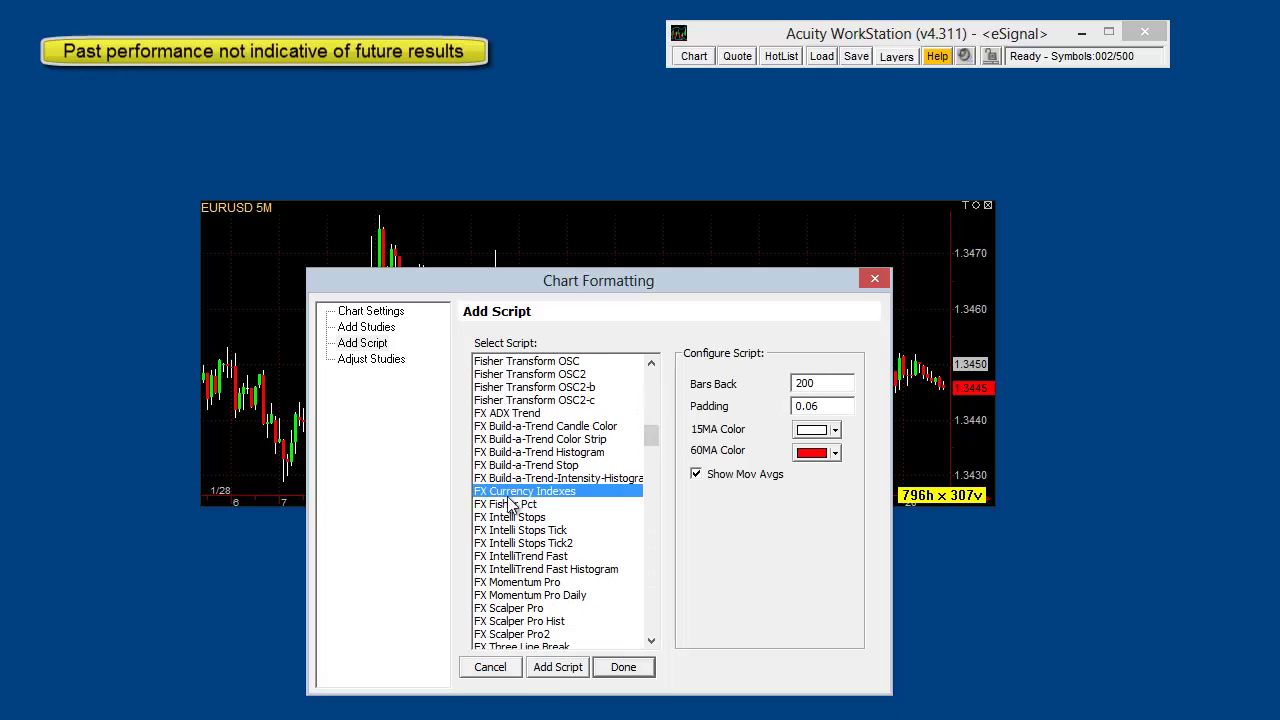
click(555, 667)
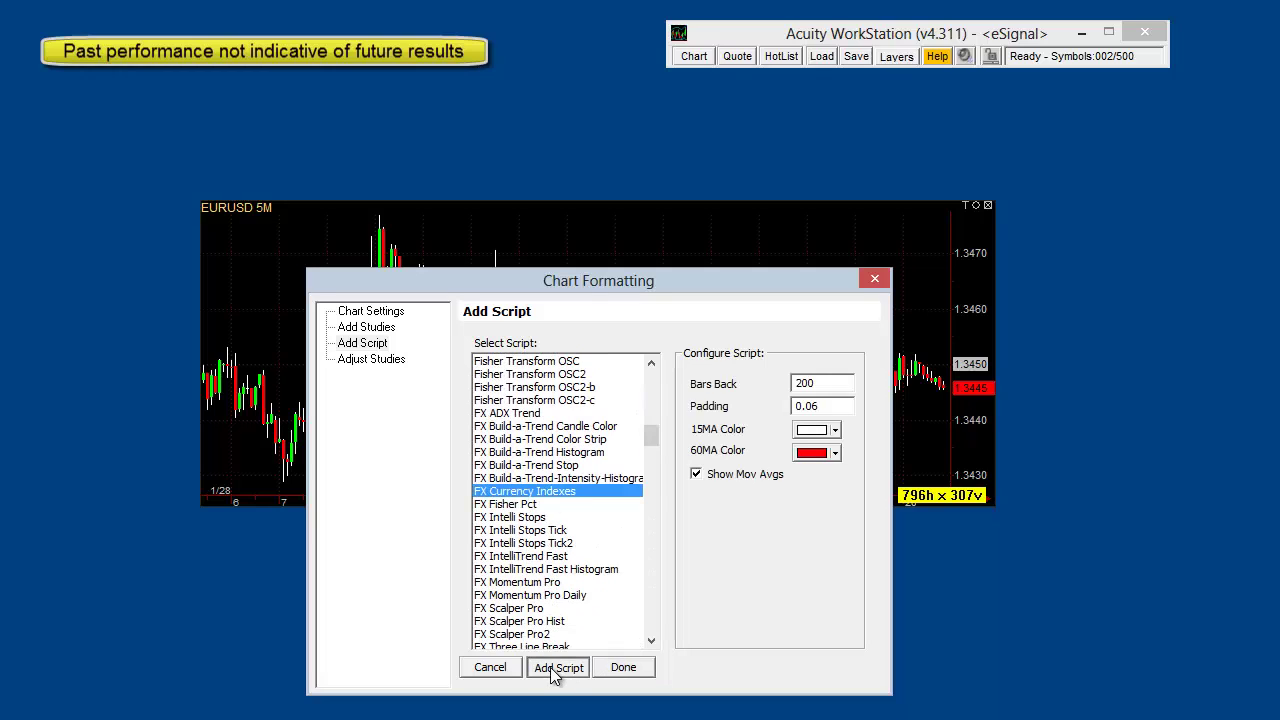
click(875, 278)
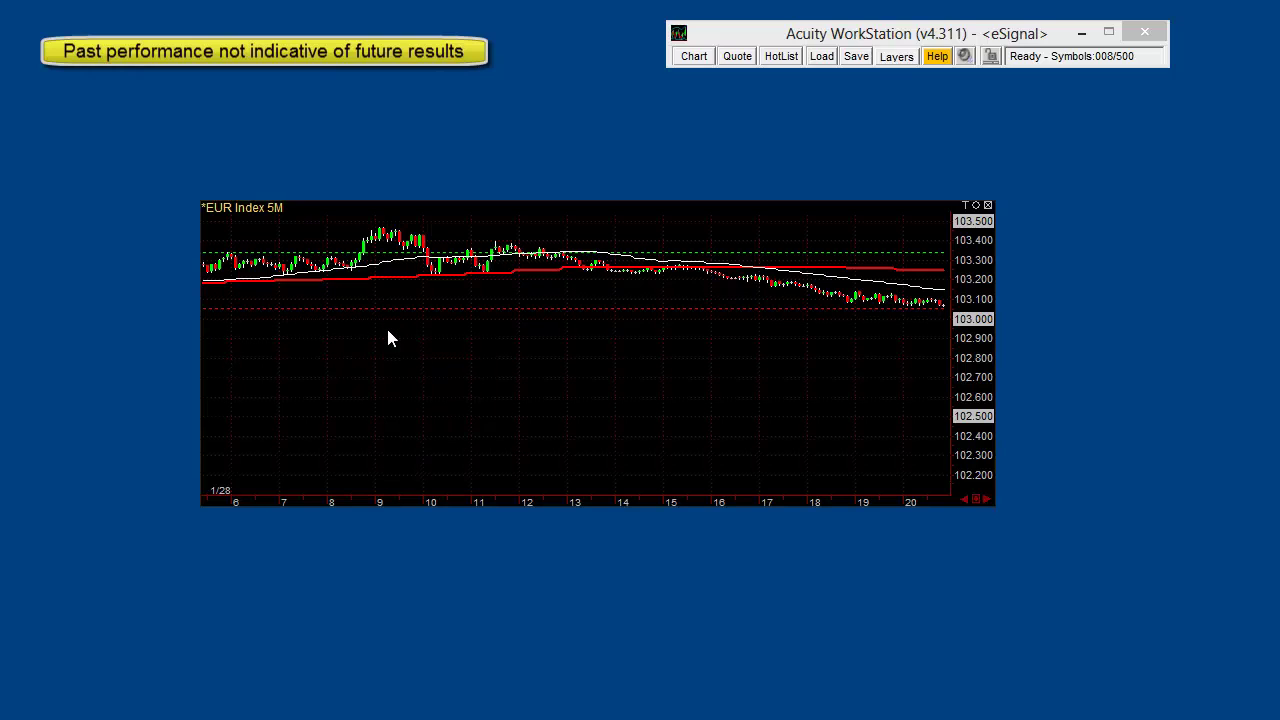
- Examine the EUR Index price action and its two moving averages at wider and narrower bar spacings
scroll(388, 331, down, 1)
scroll(389, 338, down, 2)
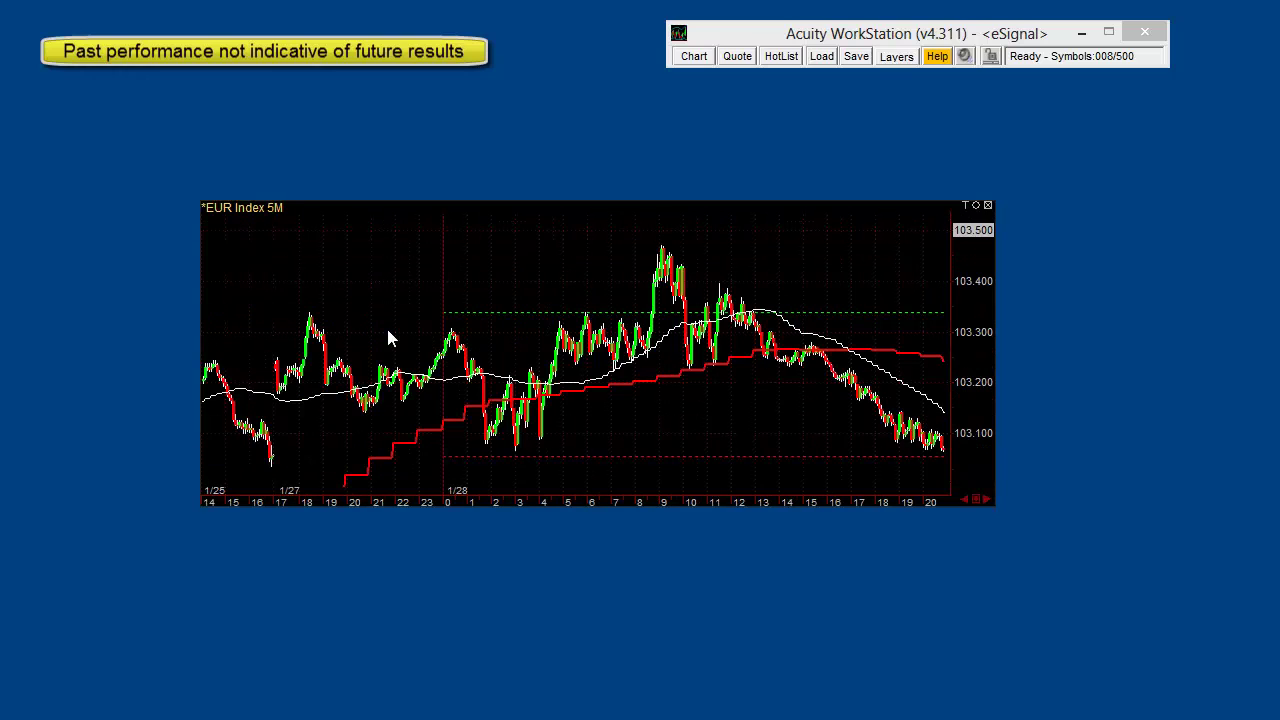
scroll(389, 338, down, 2)
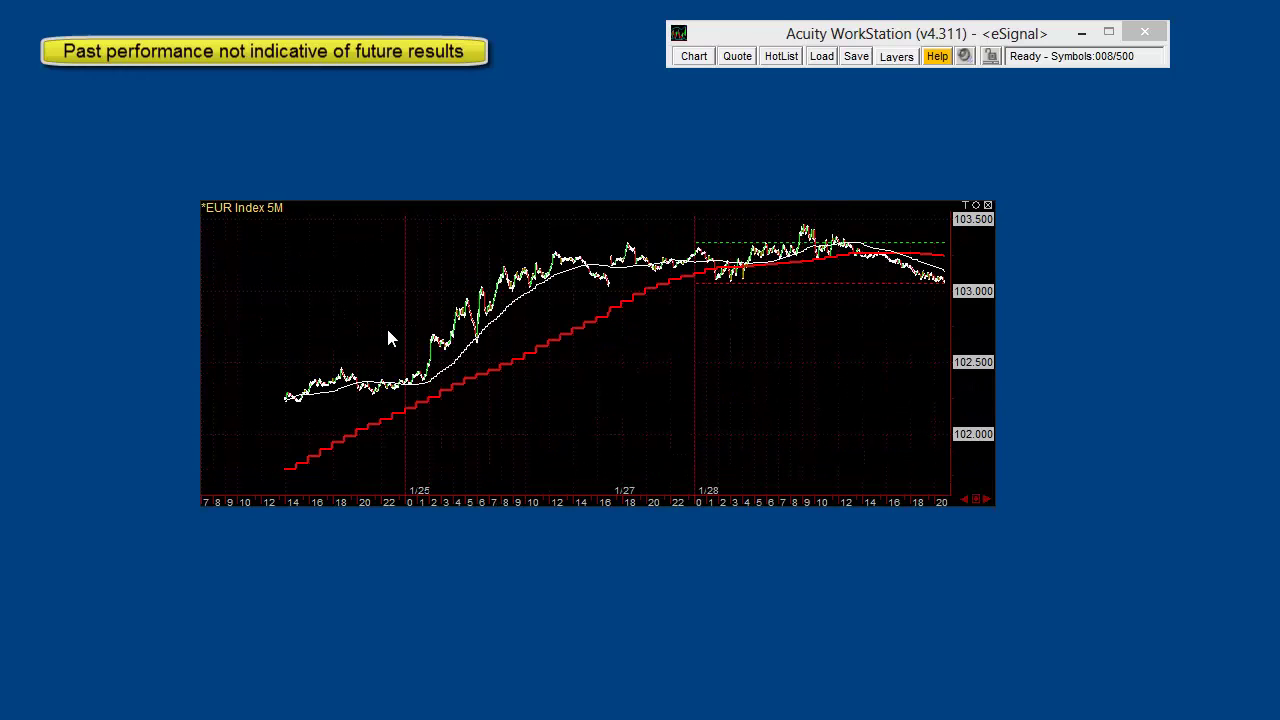
scroll(389, 336, up, 5)
scroll(389, 338, up, 2)
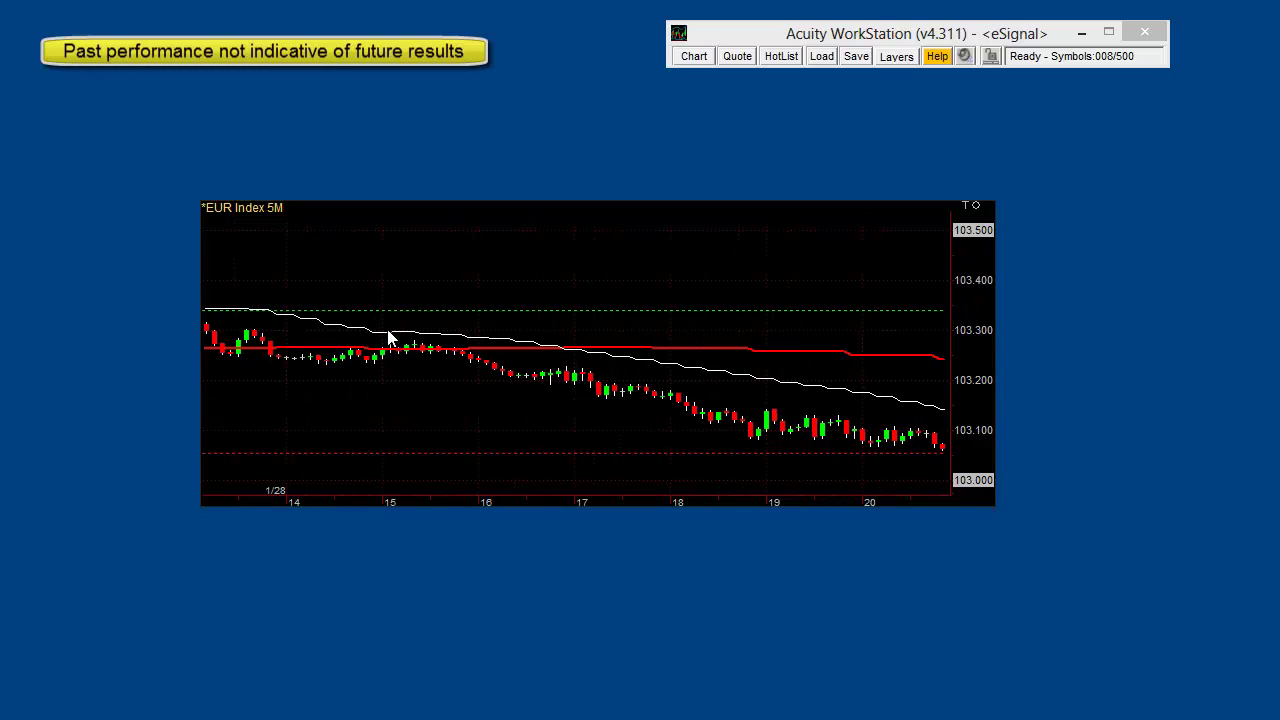
scroll(389, 338, down, 4)
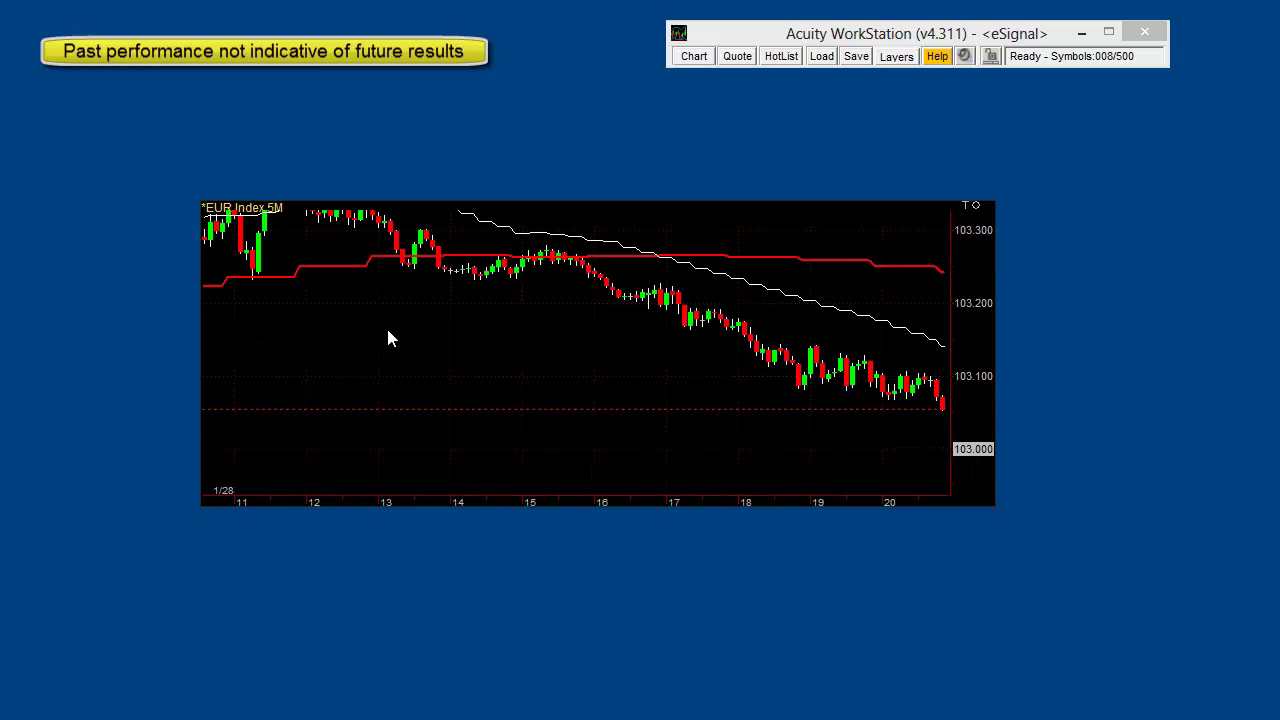
scroll(389, 338, down, 3)
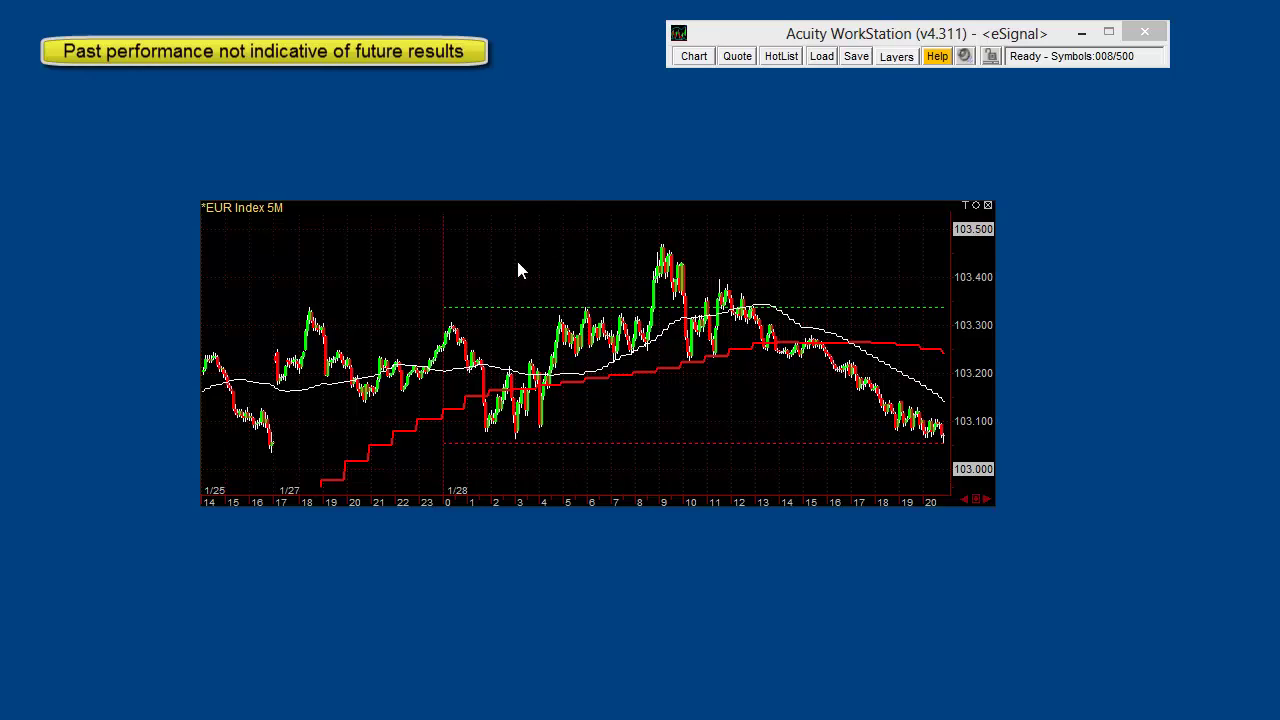
- Move the EUR Index chart to the lower-left corner of the desktop and resize its window to about 607 by 324
drag(555, 208, 358, 401)
drag(795, 699, 608, 708)
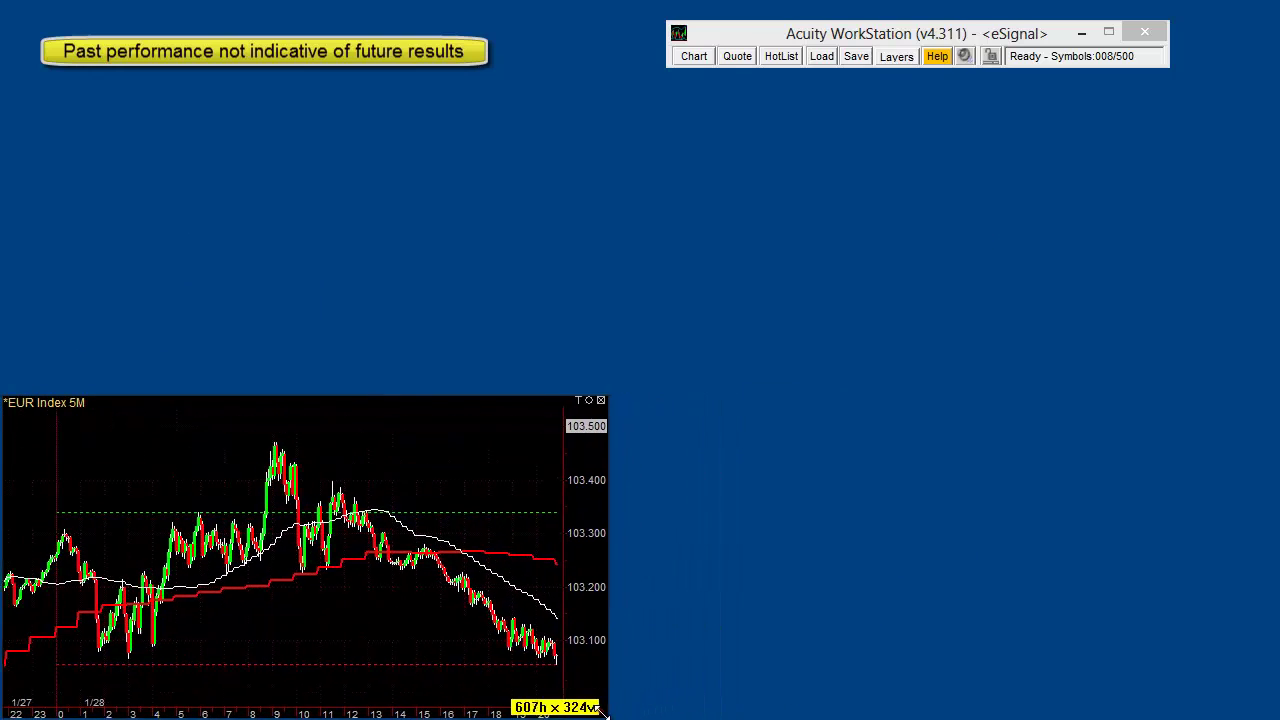
- Duplicate the EUR Index chart, place the copy beside it, and switch the copy to the GBP index
right_click(408, 518)
click(451, 591)
drag(417, 423, 1024, 401)
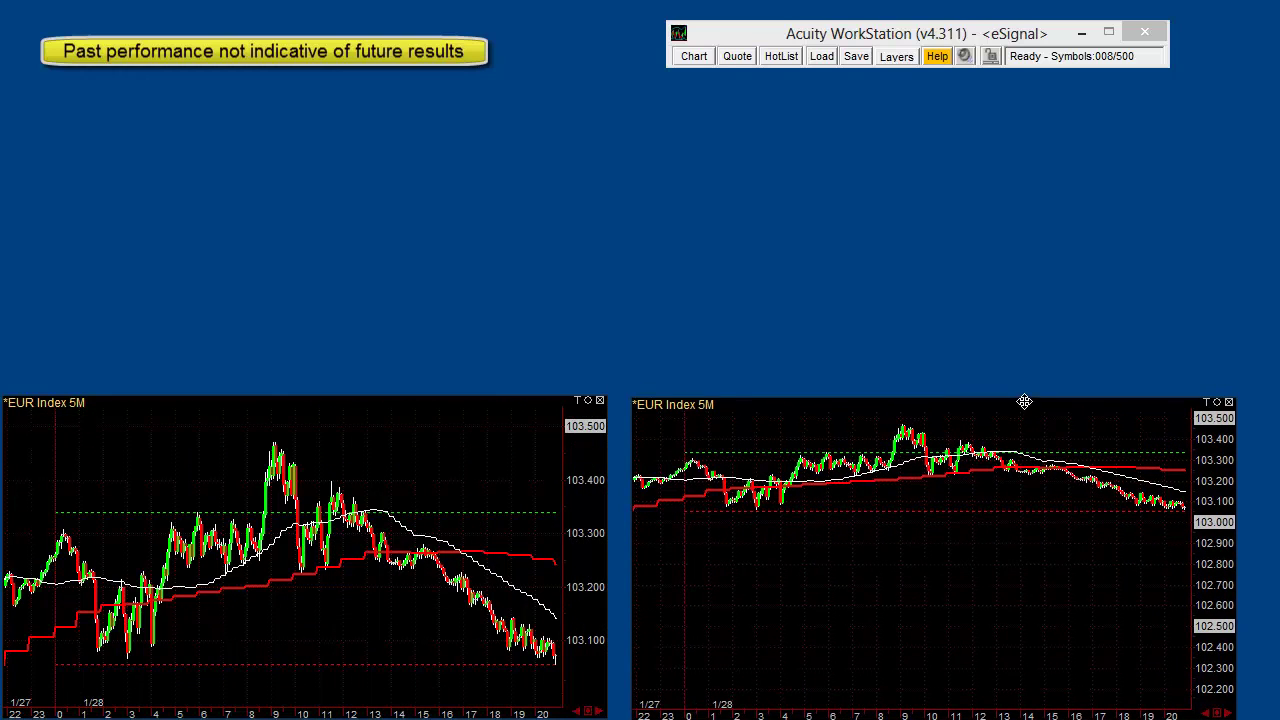
text(GBP)
key(Return)
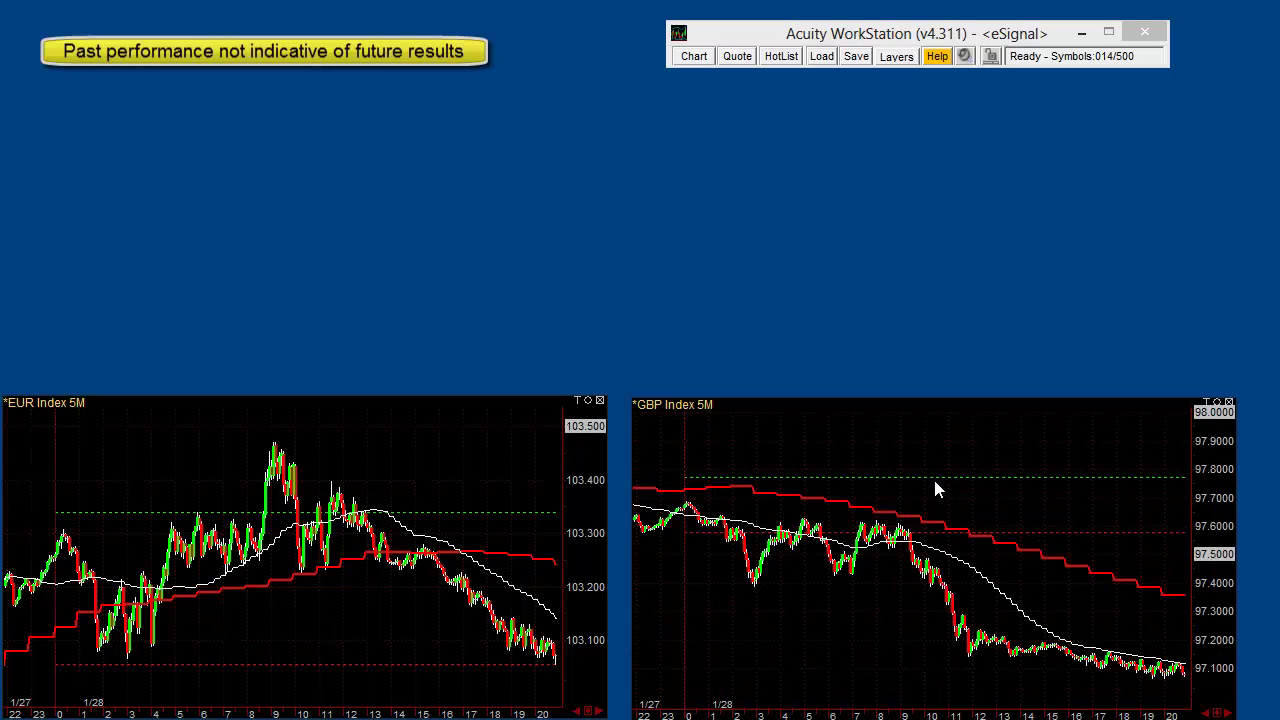
scroll(935, 481, down, 1)
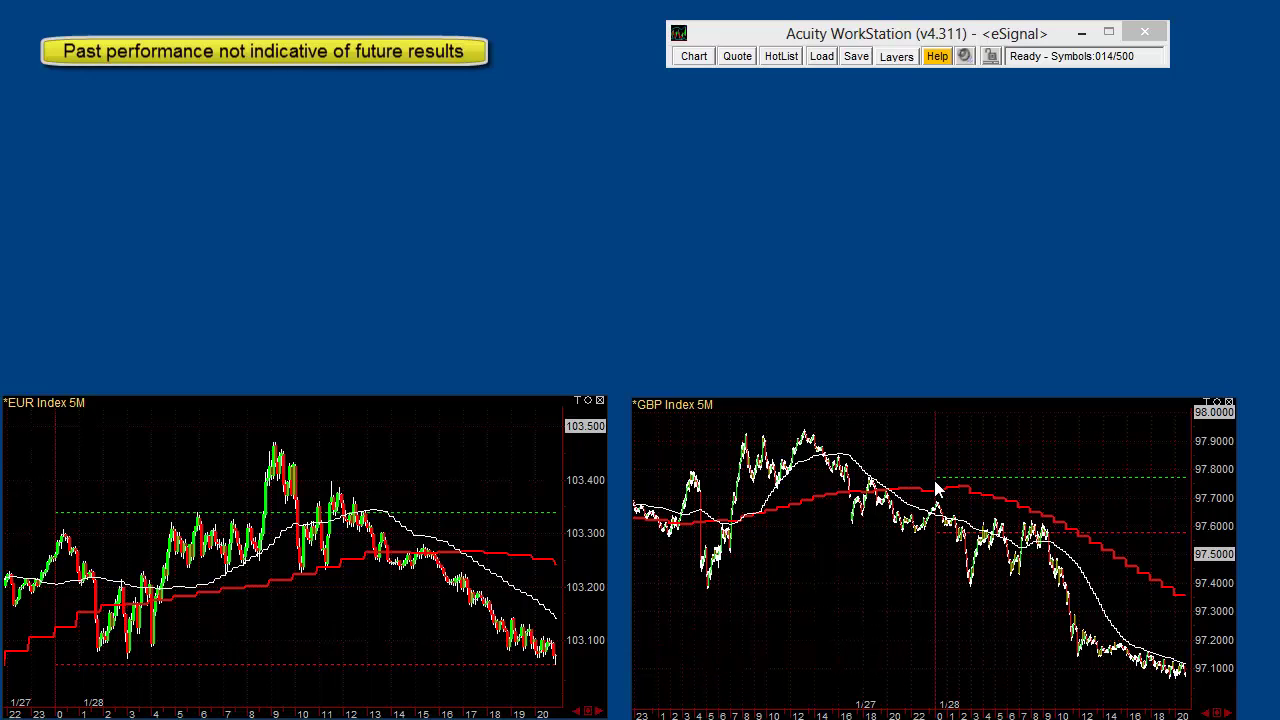
scroll(936, 487, up, 3)
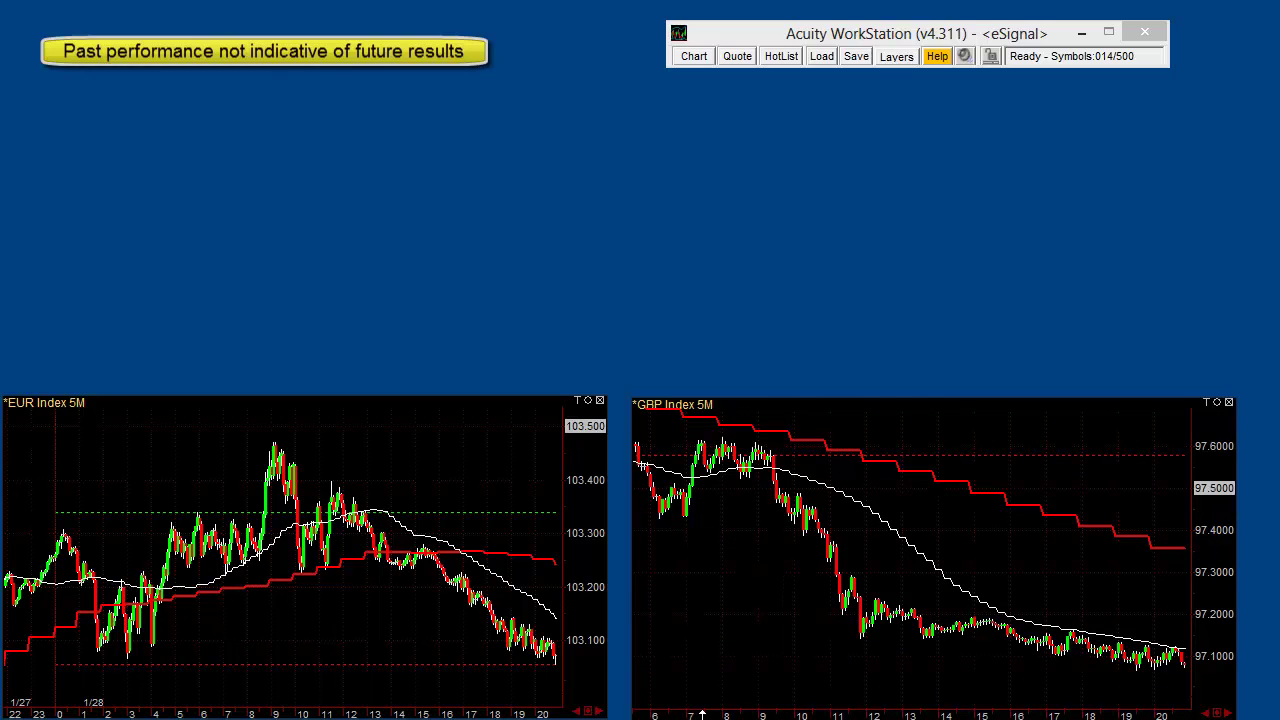
drag(712, 715, 950, 718)
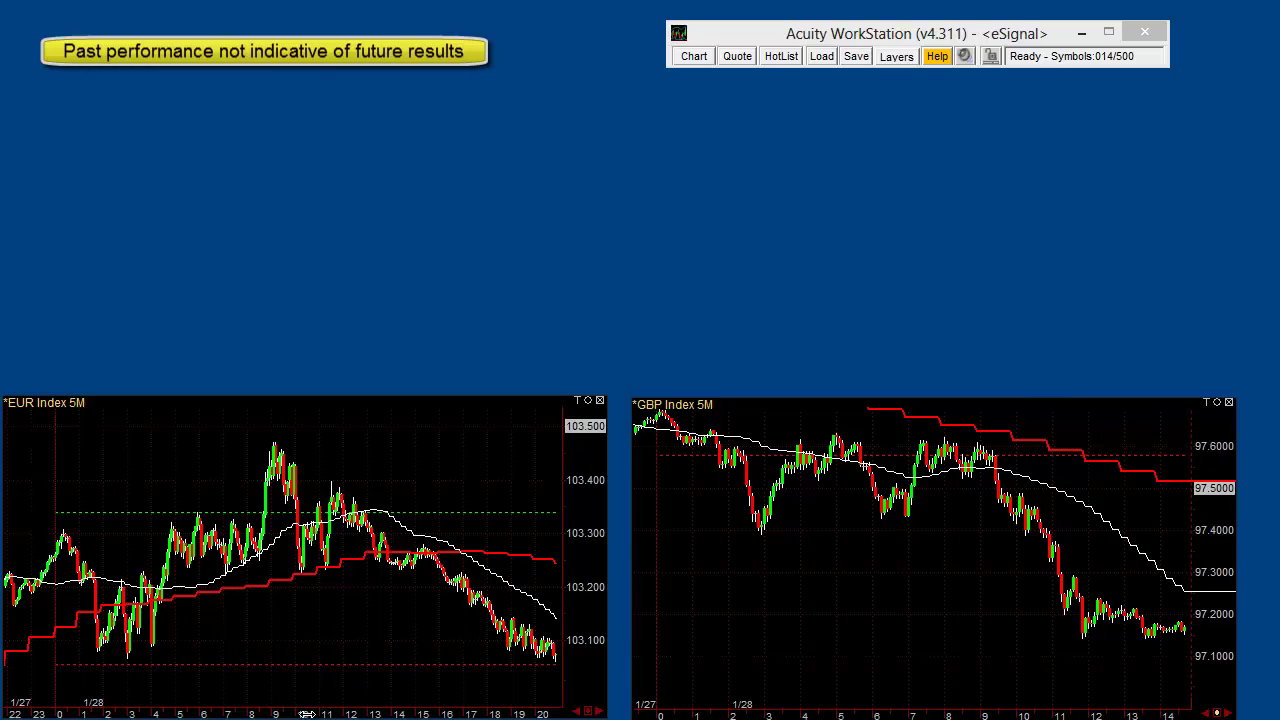
- Duplicate the GBP Index chart, place the copy above the EUR Index chart, and switch it to the USD index
right_click(818, 458)
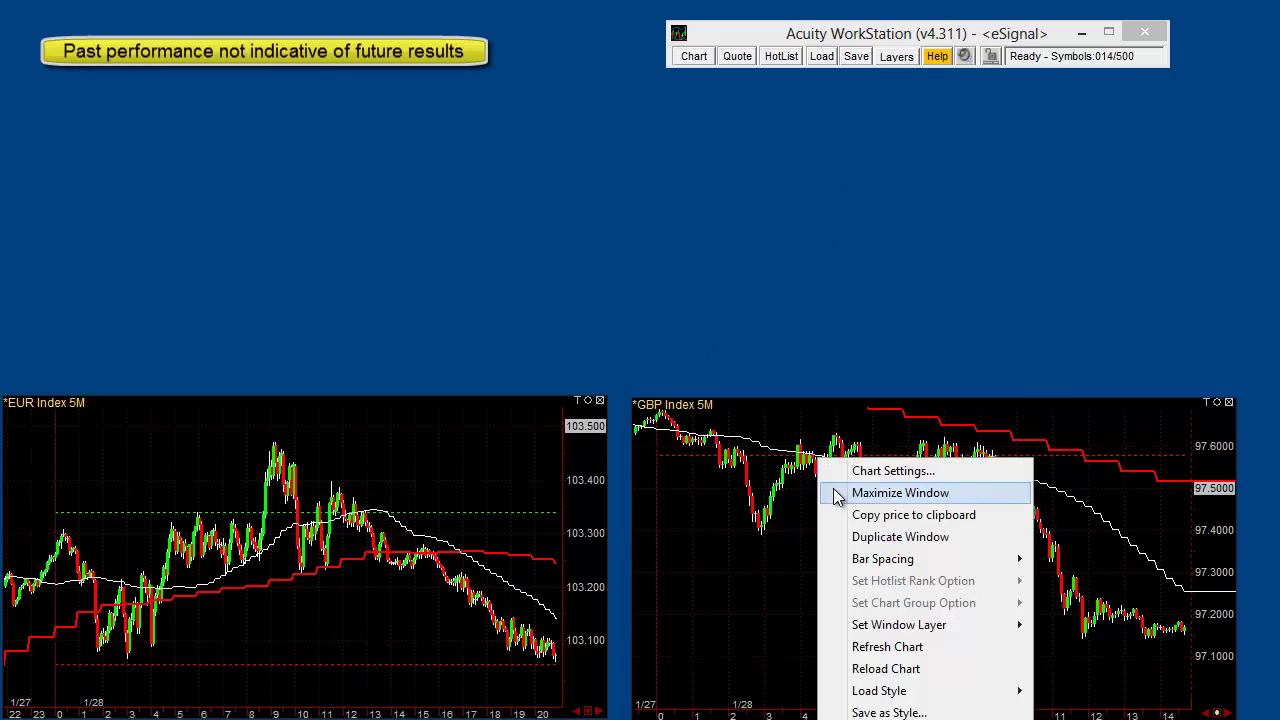
click(862, 542)
drag(849, 420, 217, 52)
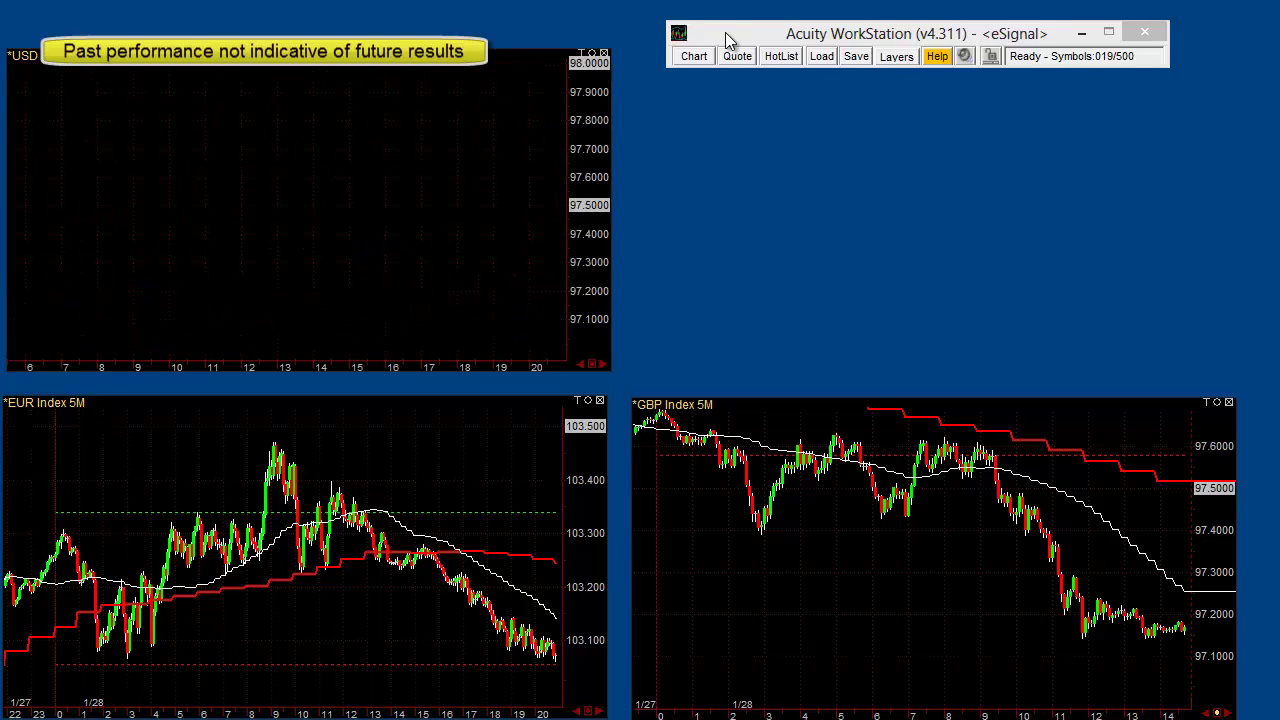
- Duplicate the USD Index chart, place the copy above the GBP Index chart, and switch it to *JPY
drag(727, 40, 727, 0)
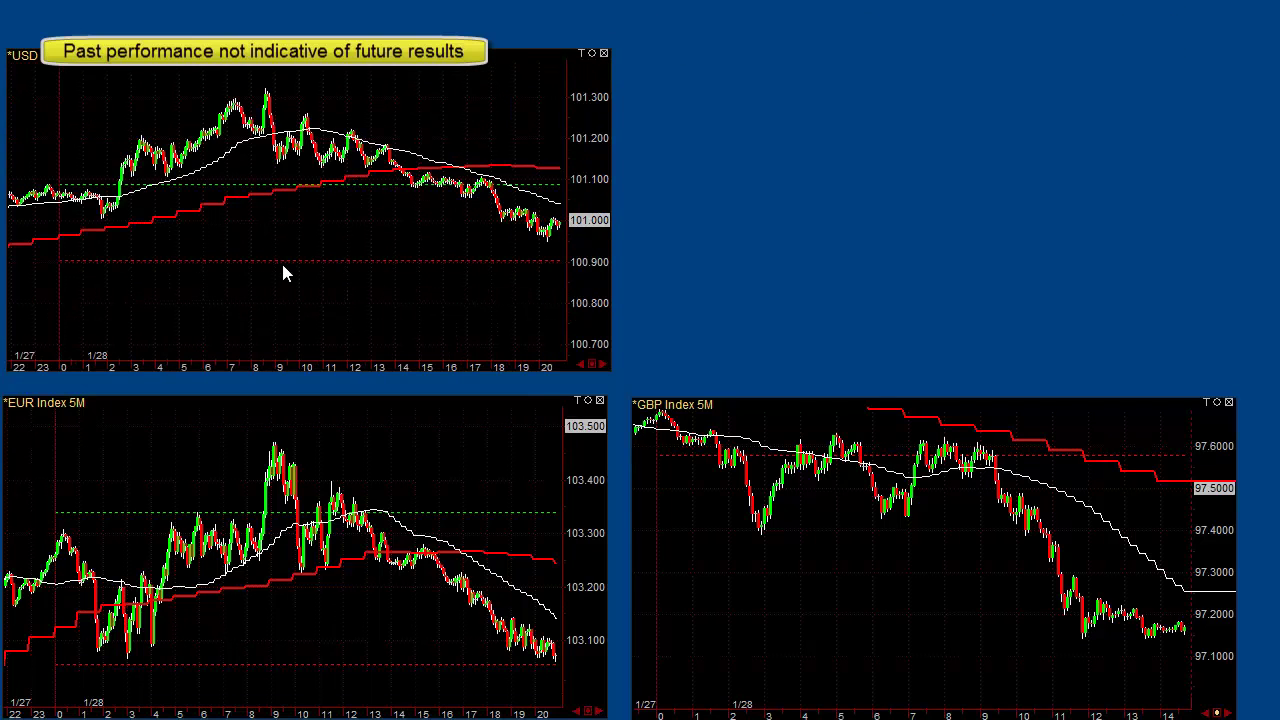
right_click(326, 283)
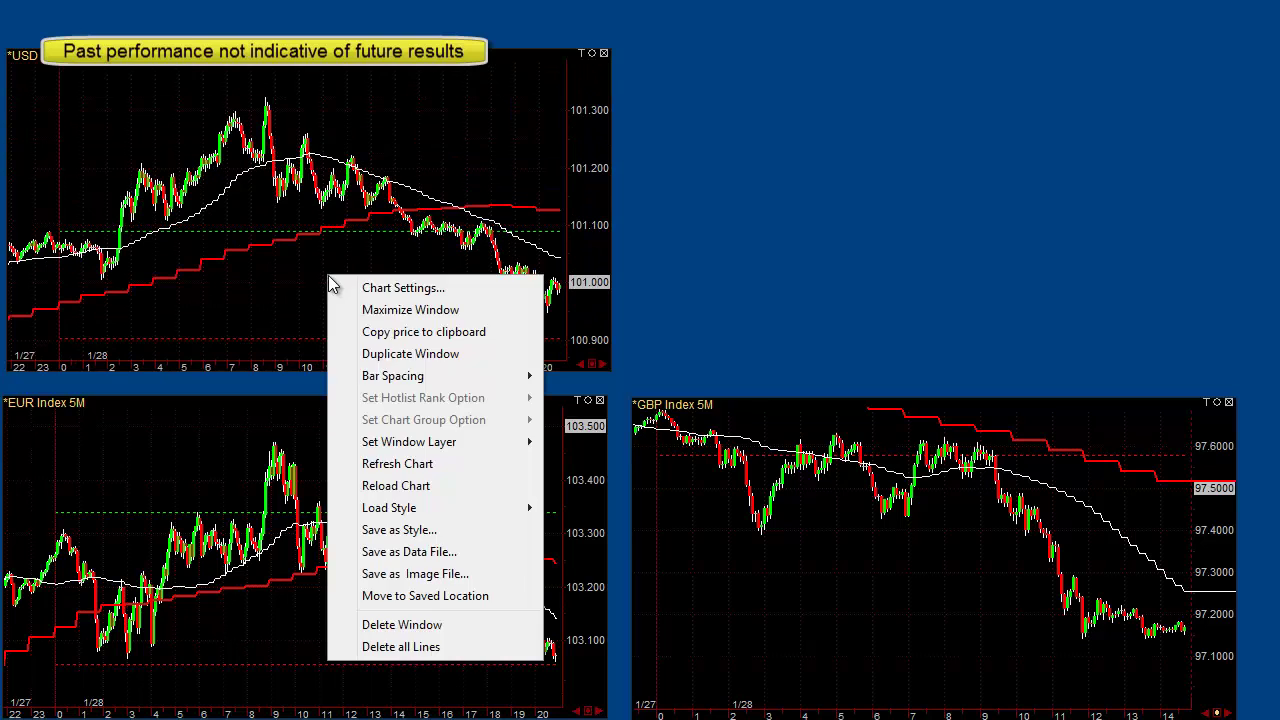
click(385, 354)
drag(453, 75, 1070, 48)
text(*JPY)
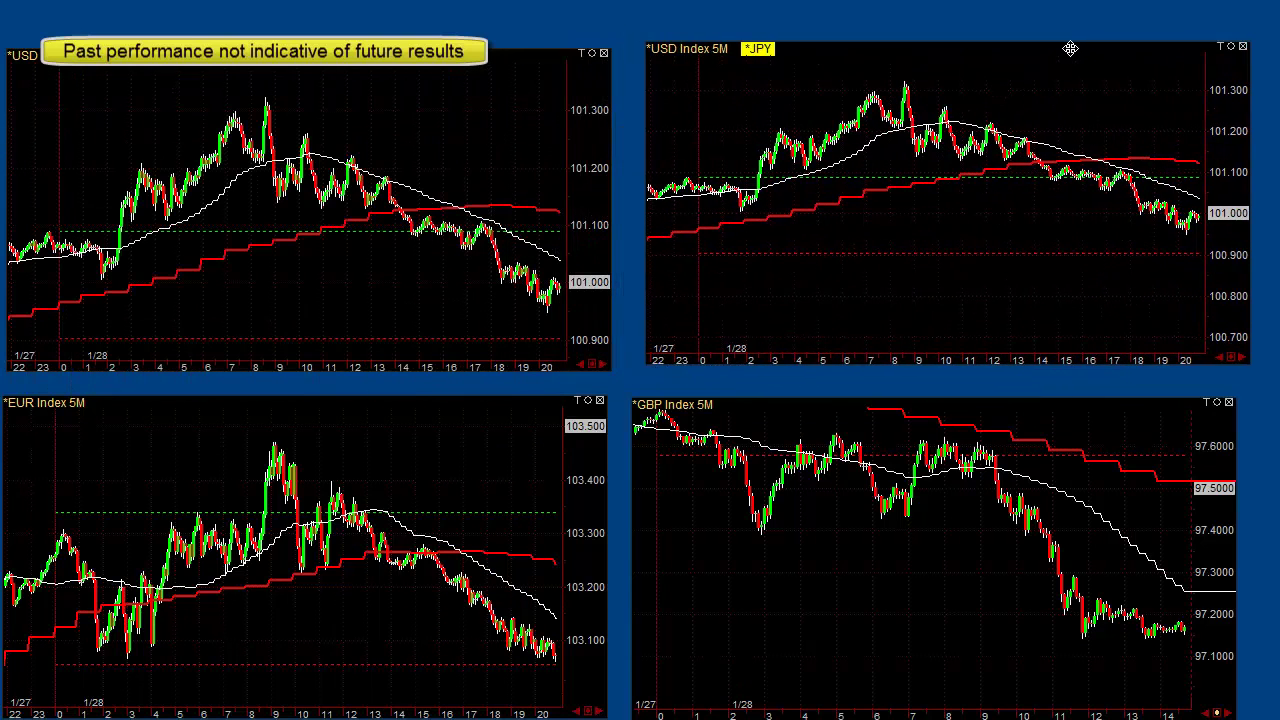
key(Return)
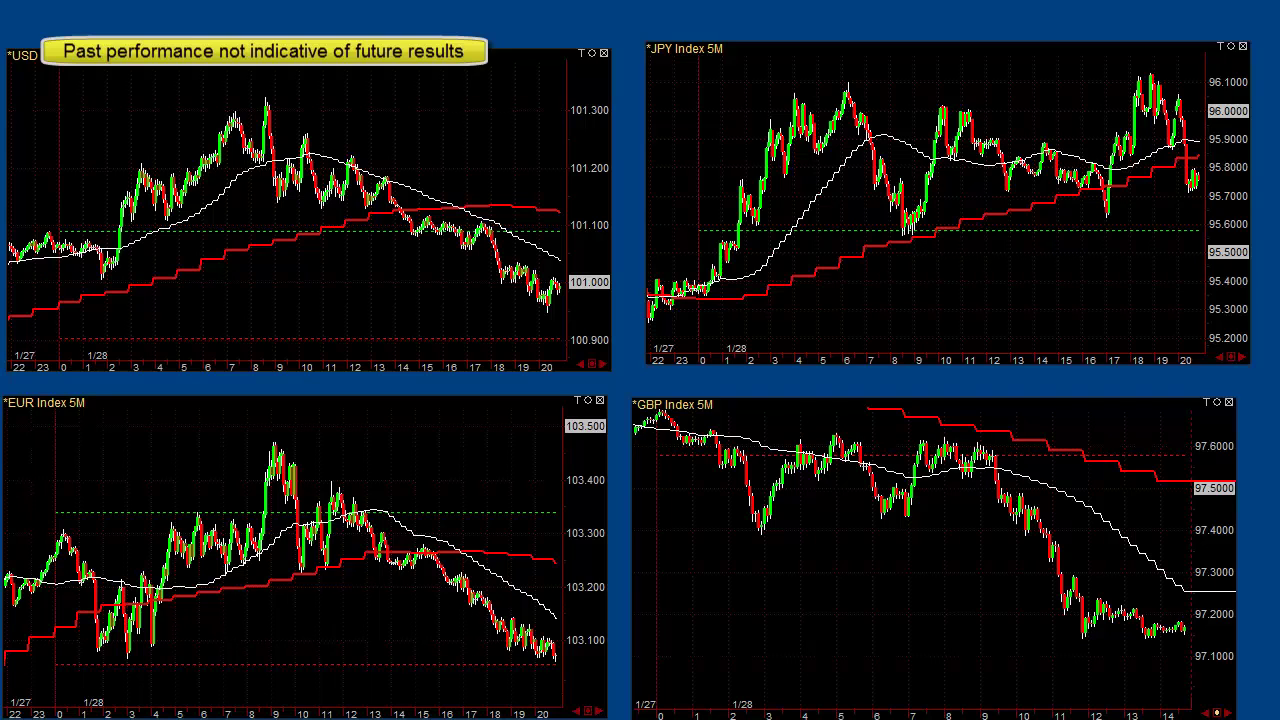
- Create a 5-minute GBPJPY chart and enlarge its window to about 915 by 352
drag(620, 0, 405, 121)
text(py)
key(Return)
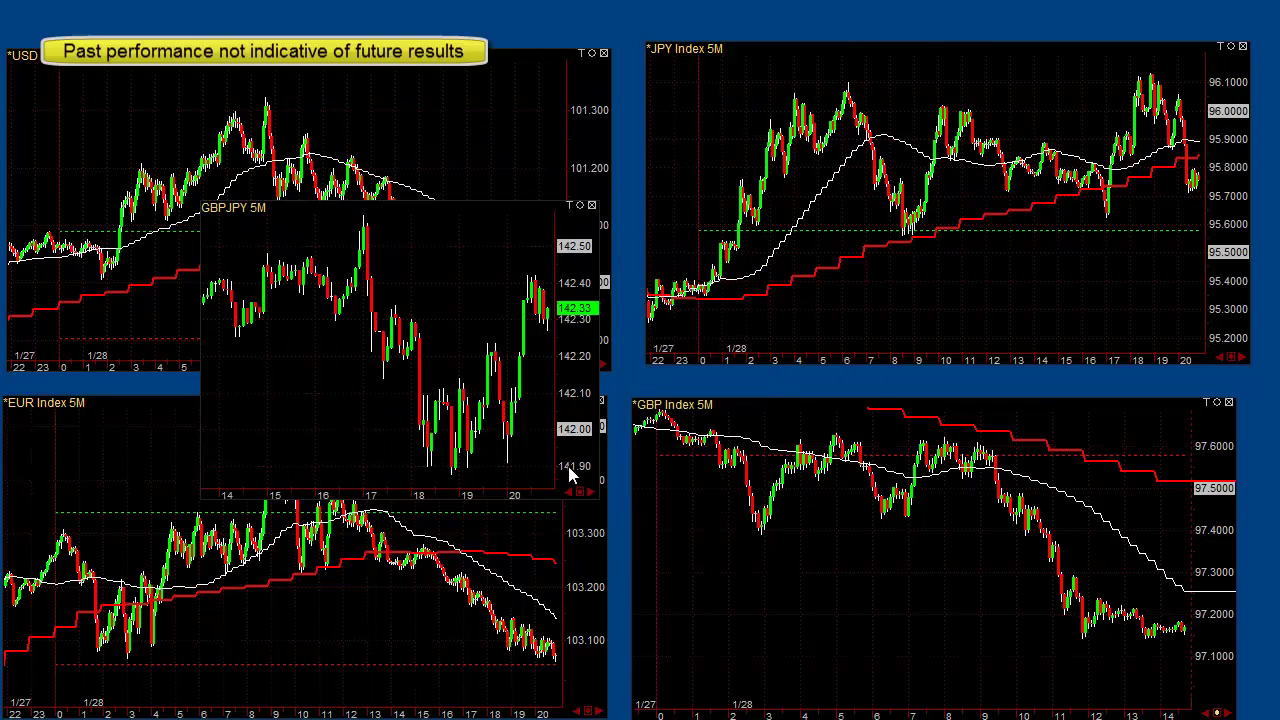
drag(600, 496, 1122, 552)
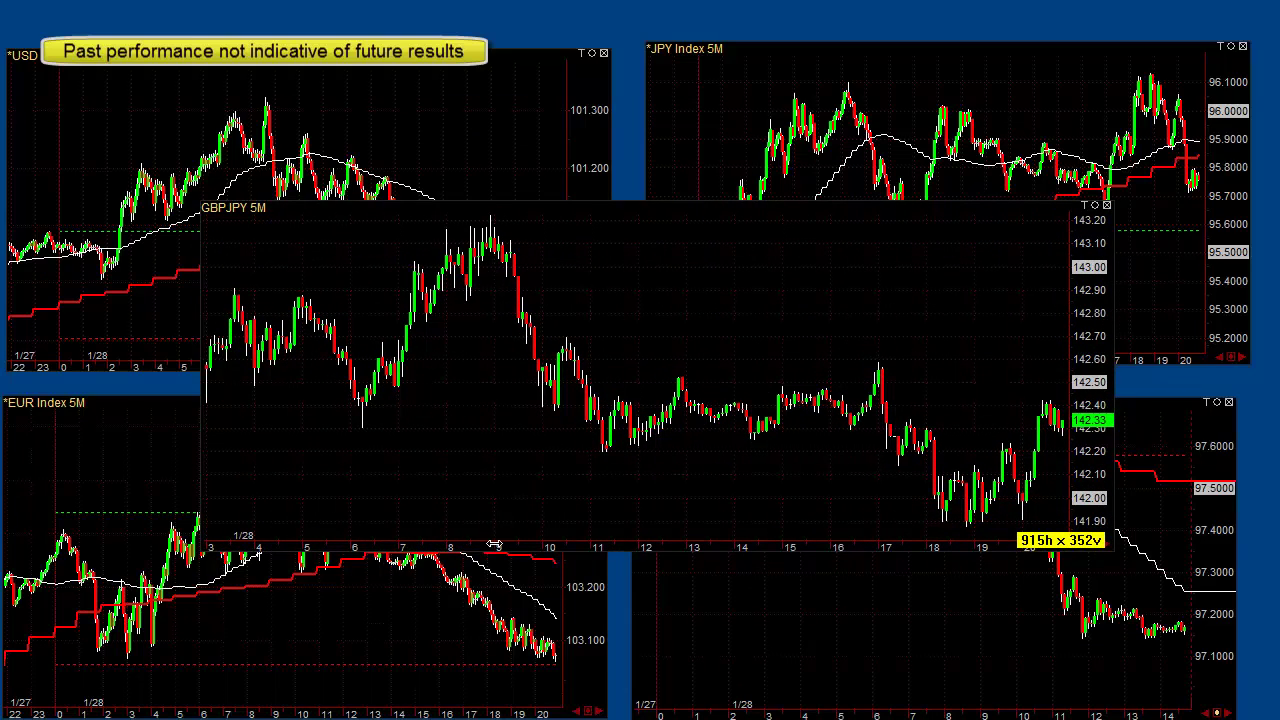
drag(495, 543, 791, 546)
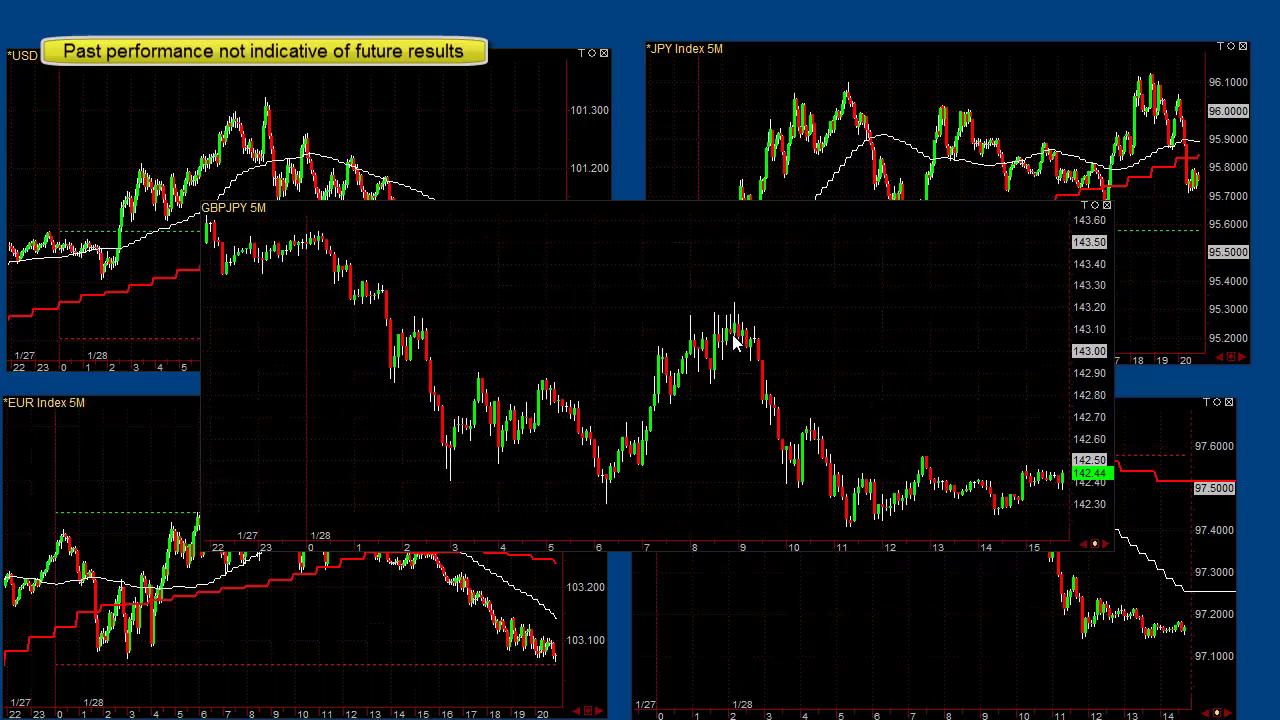
mouse_move(735, 342)
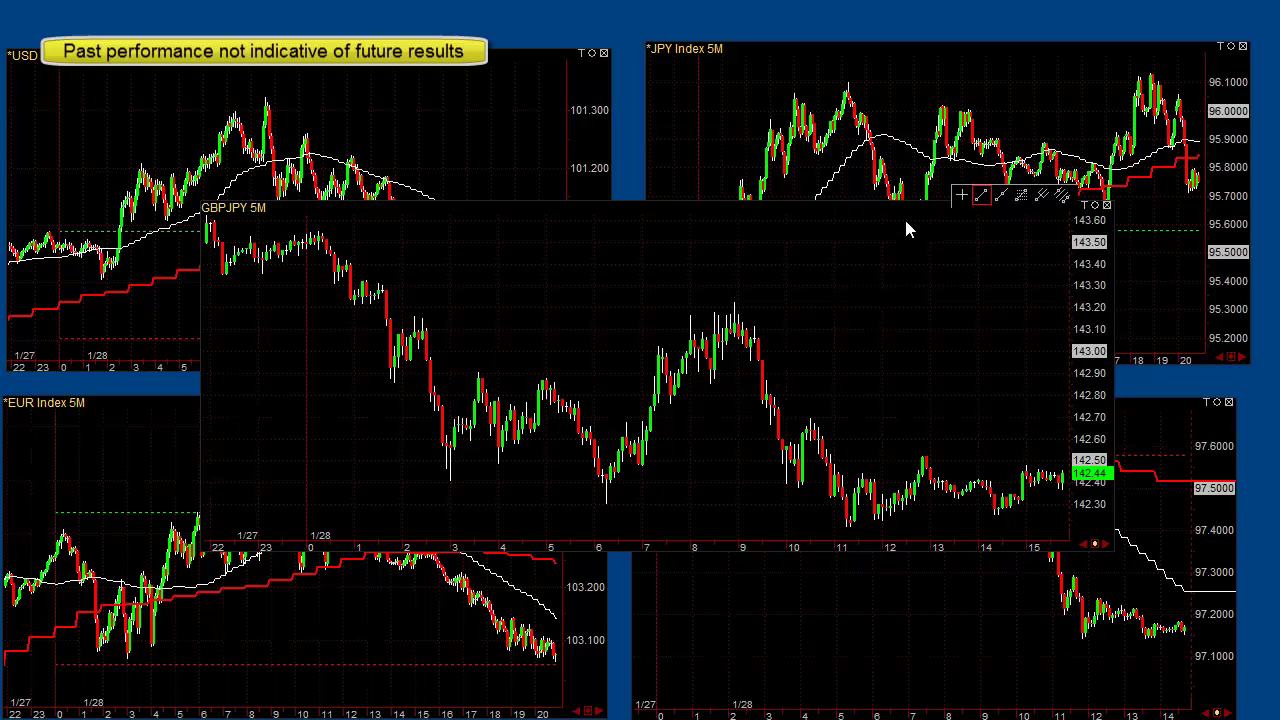
- Move the GBPJPY chart clear of the index charts and examine the JPY Index price action across 1/27 and 1/28
drag(902, 205, 1093, 531)
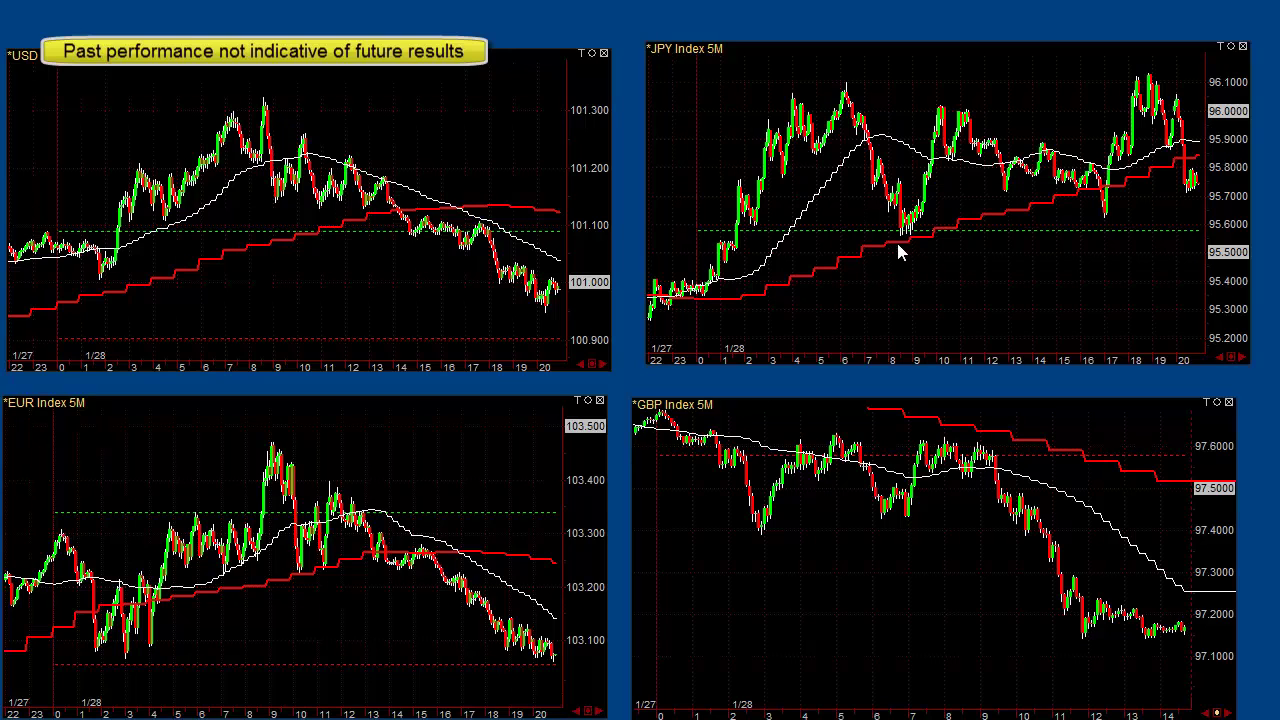
scroll(902, 263, down, 2)
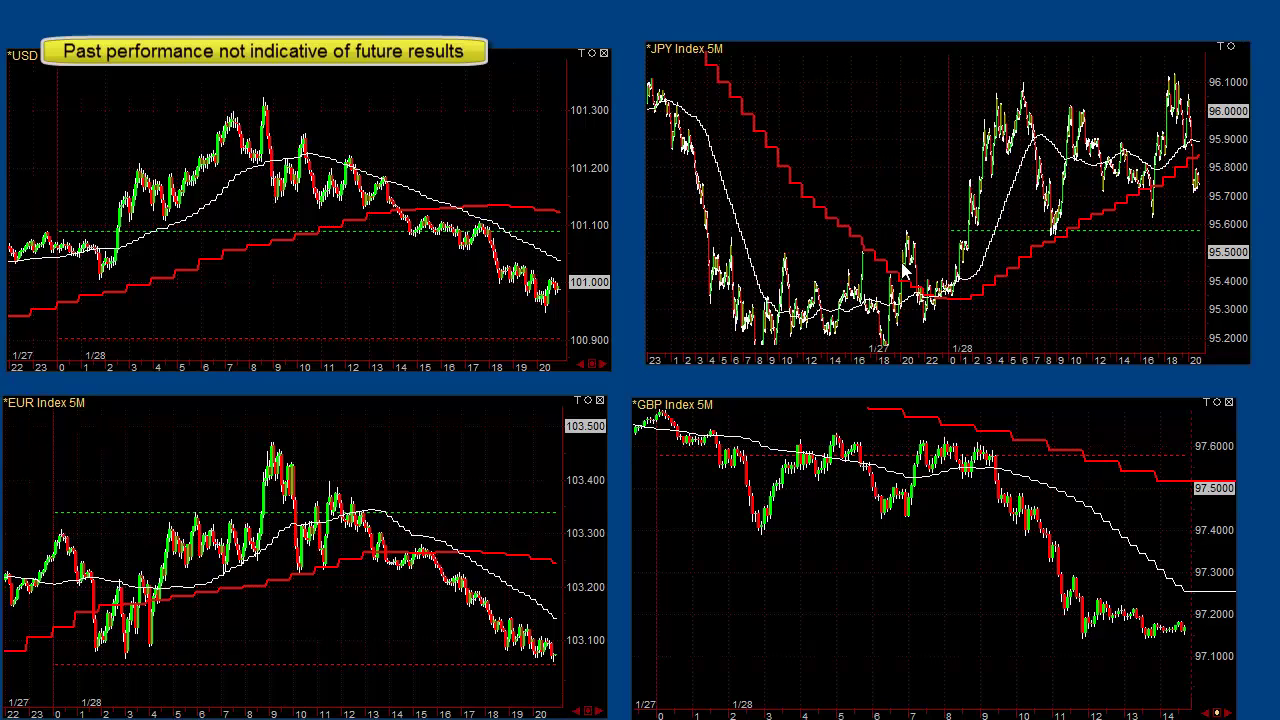
click(912, 210)
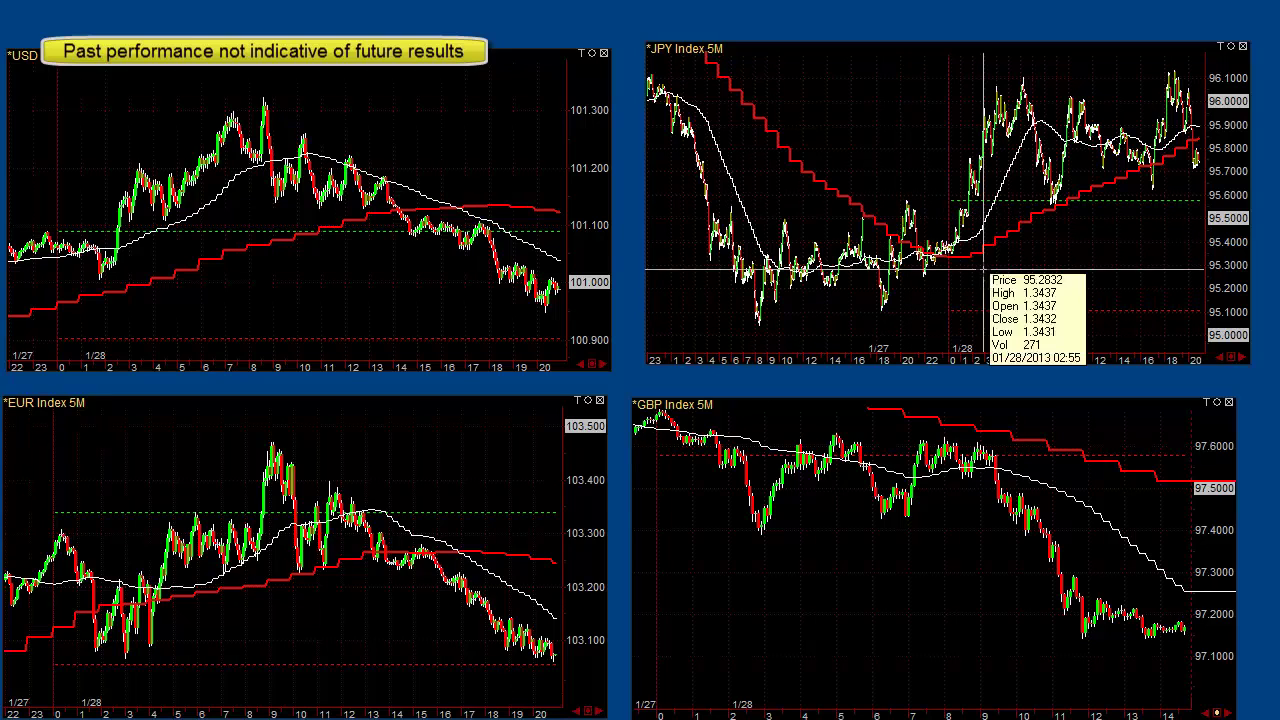
scroll(984, 271, up, 2)
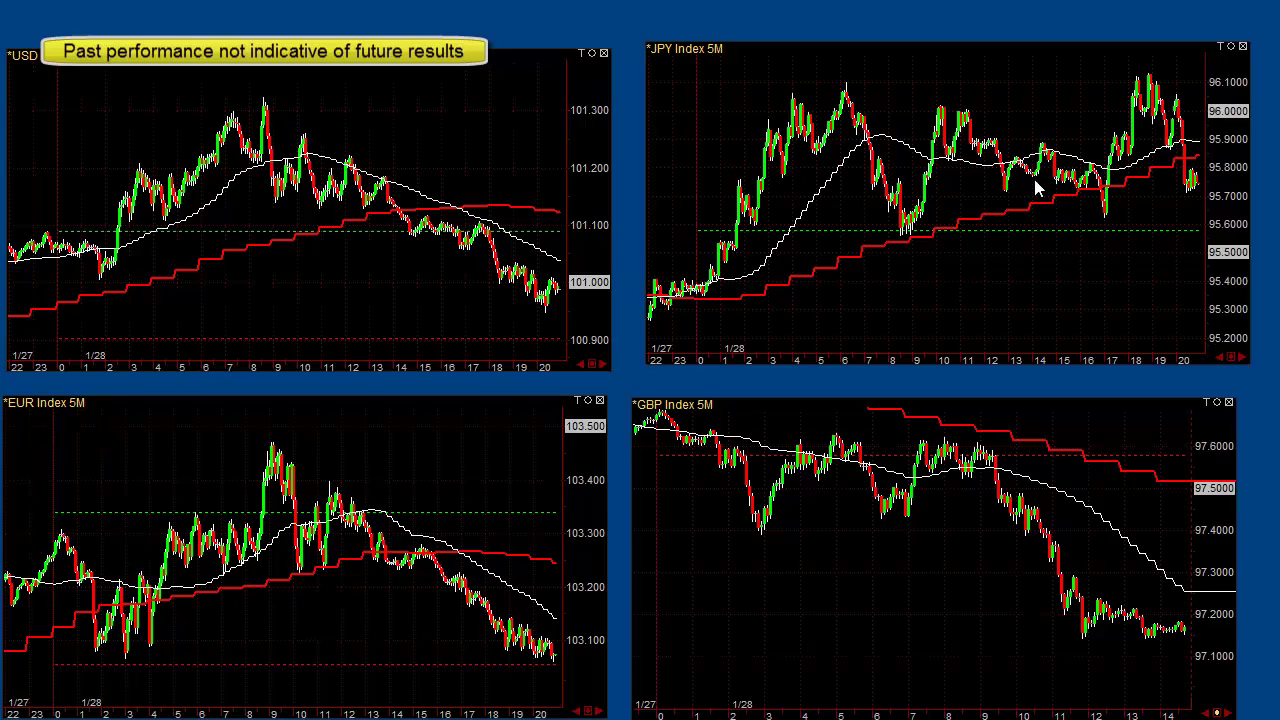
- Draw a falling trend line on the JPY Index chart from the high near 6:00 to just past the low near 9:00
click(928, 170)
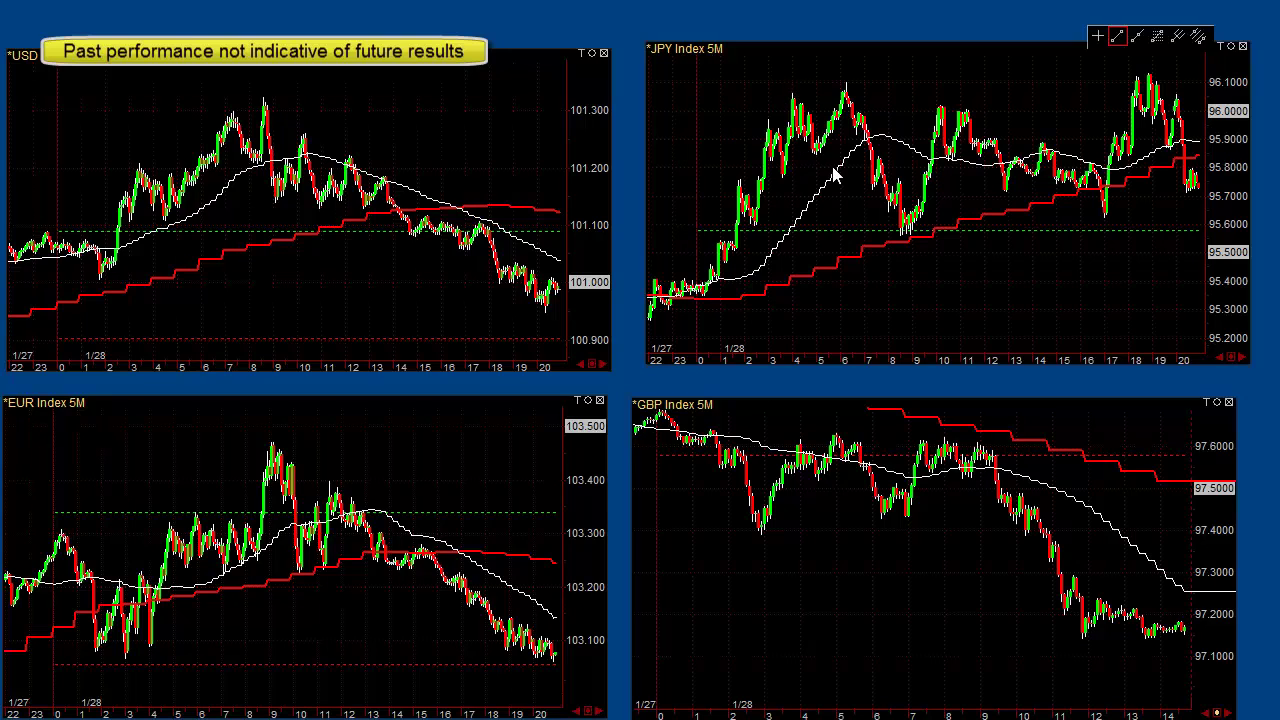
click(840, 80)
click(929, 233)
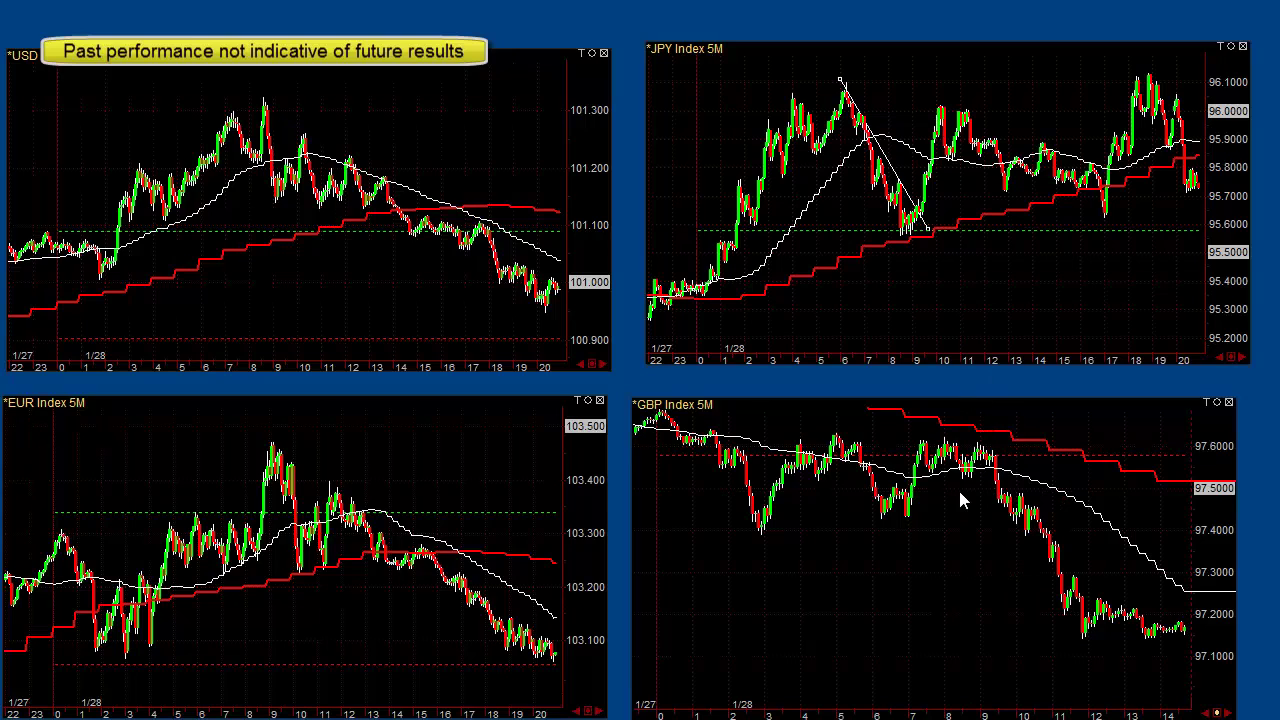
- Draw a rising trend line on the GBP Index chart beneath the lows near 6:00 and 7:00, extending past 10:00
mouse_move(960, 493)
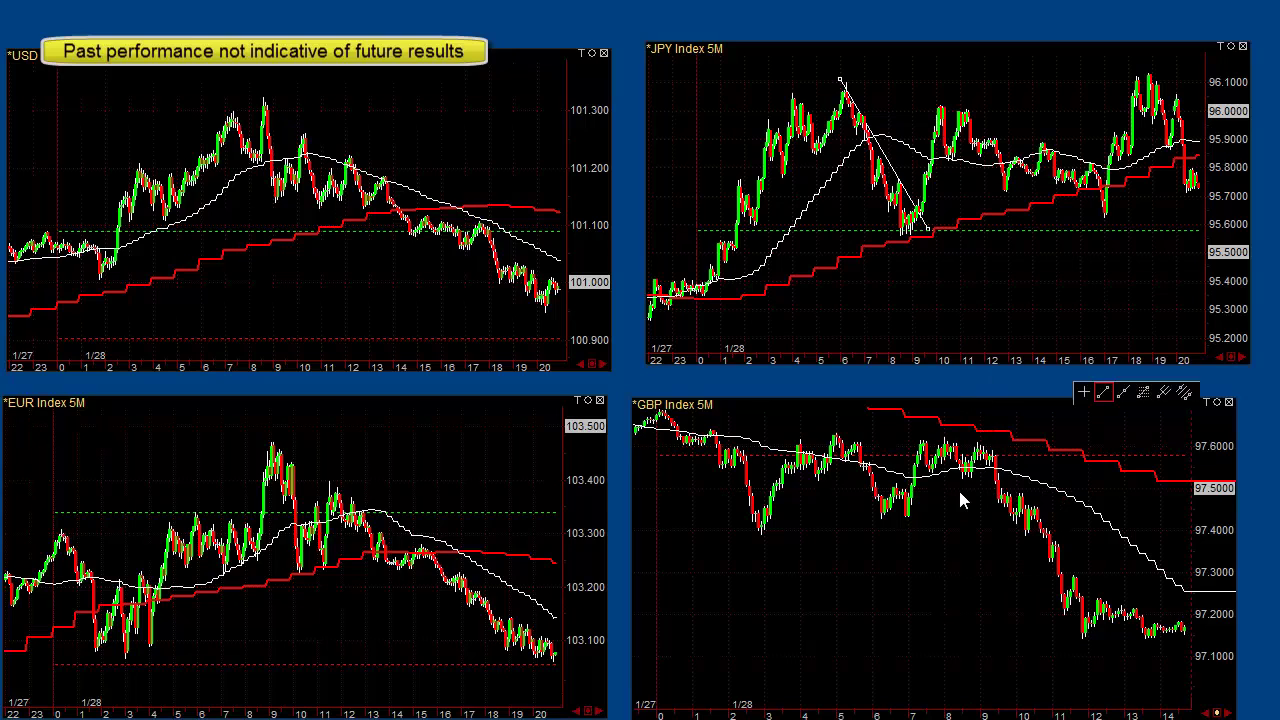
click(850, 537)
click(1040, 454)
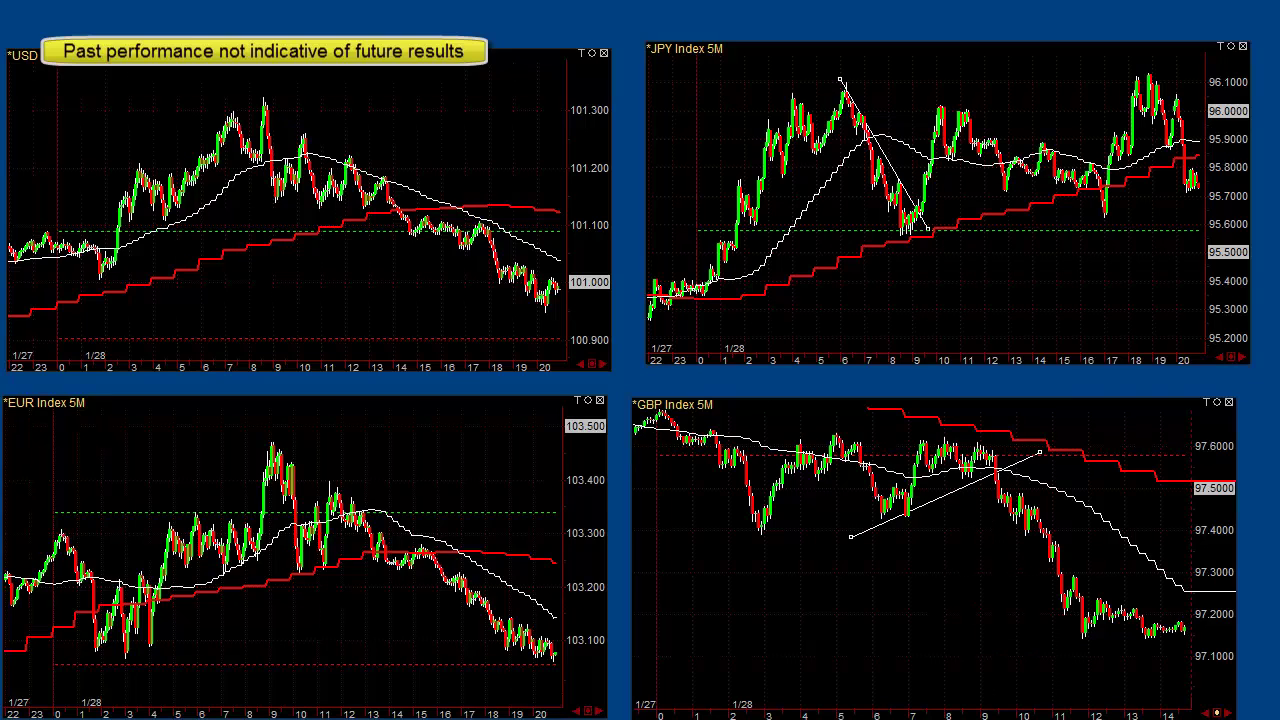
- Bring the GBPJPY chart back over the four currency index charts
drag(703, 638, 635, 228)
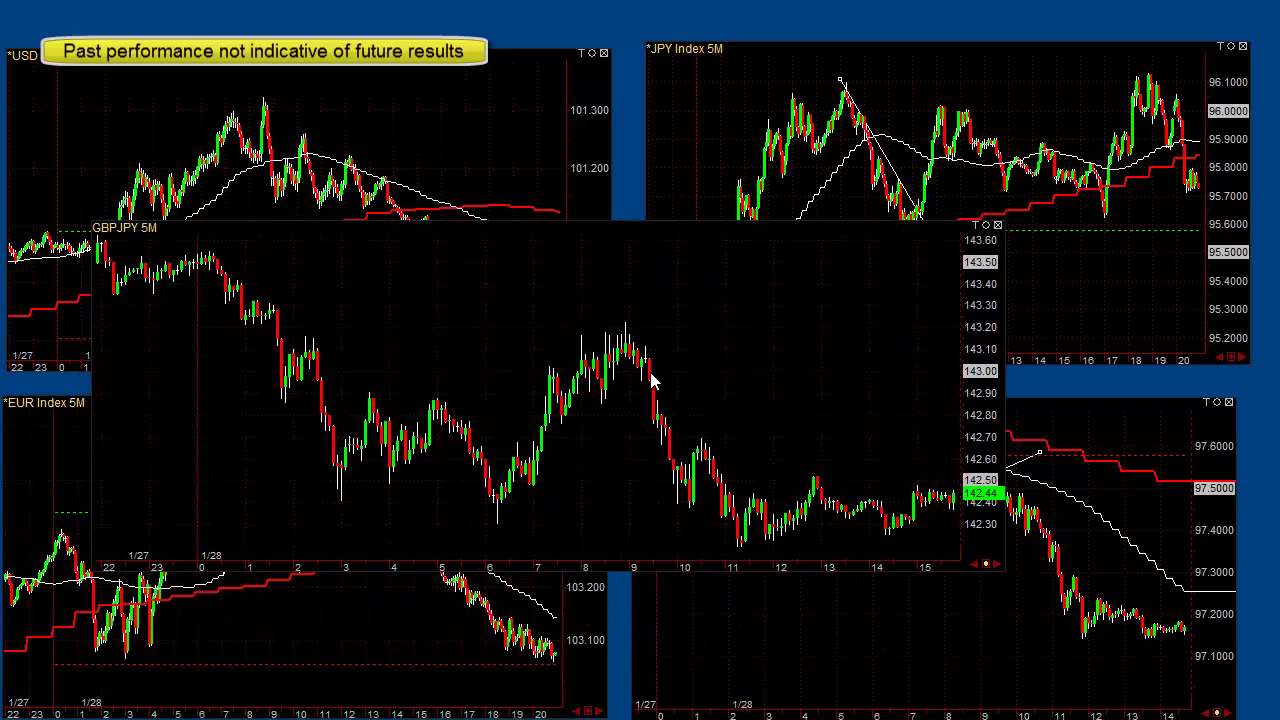
- Read the GBPJPY price data for the bar near 10:10 on 1/28, and move the chart clear of the index charts
drag(650, 373, 650, 372)
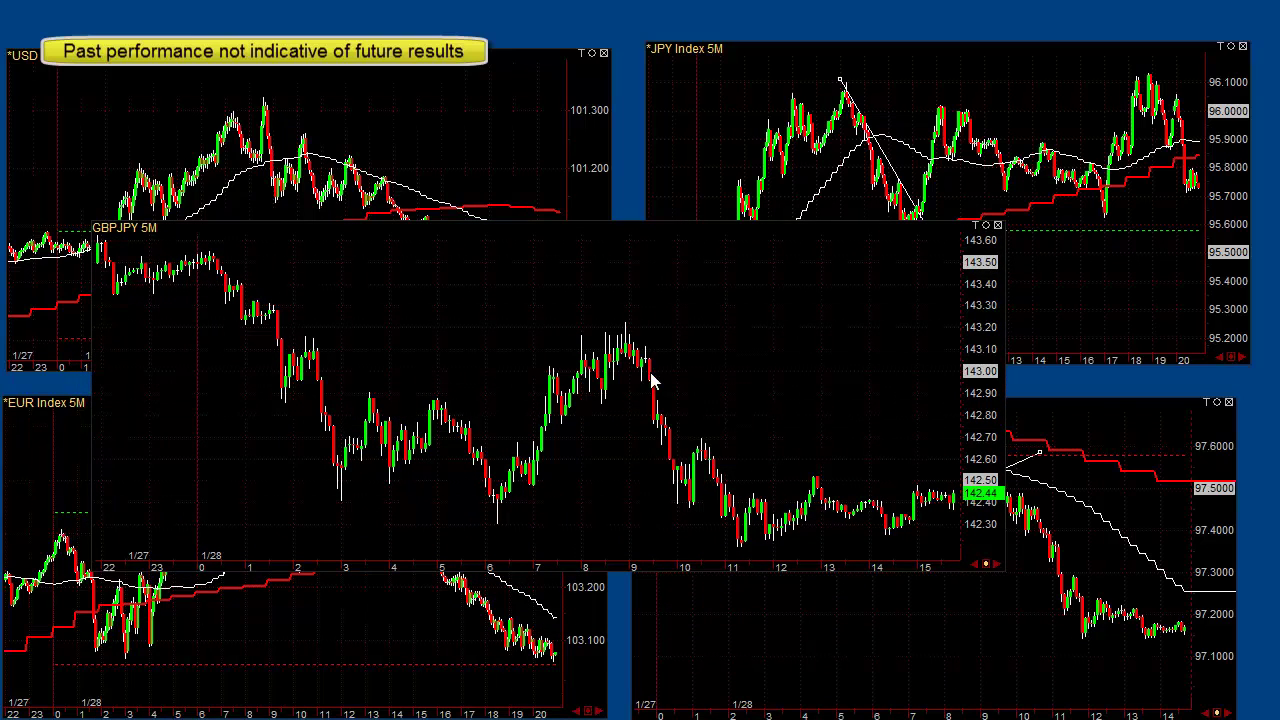
click(685, 500)
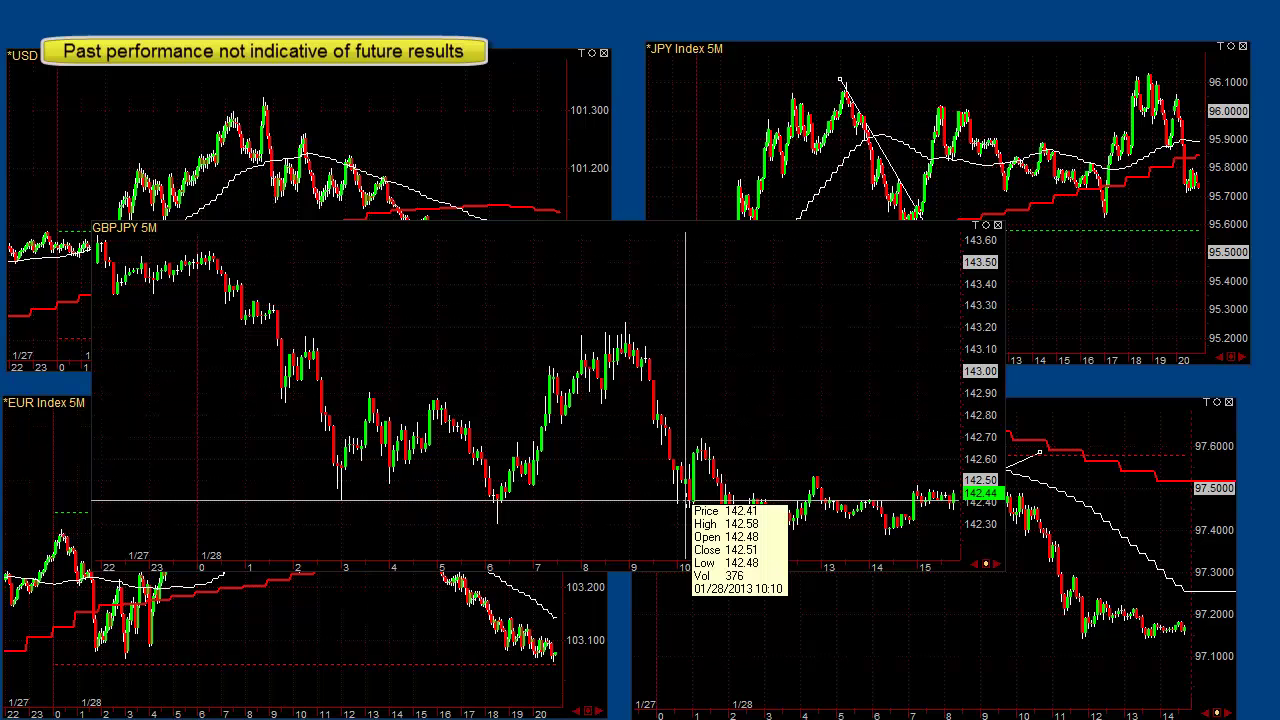
drag(711, 229, 721, 719)
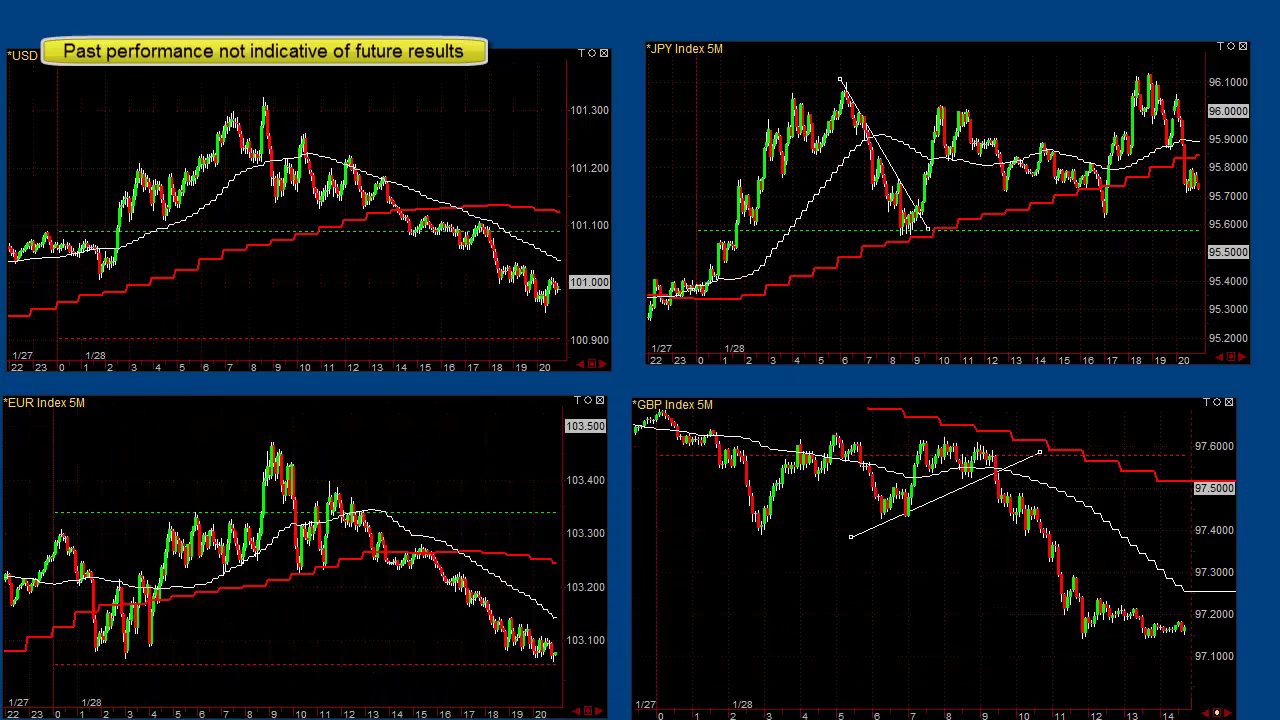
- Draw a falling trend line from the high near 9:00 and a rising one beneath the early lows on the EUR Index, both to about 16:00
click(359, 577)
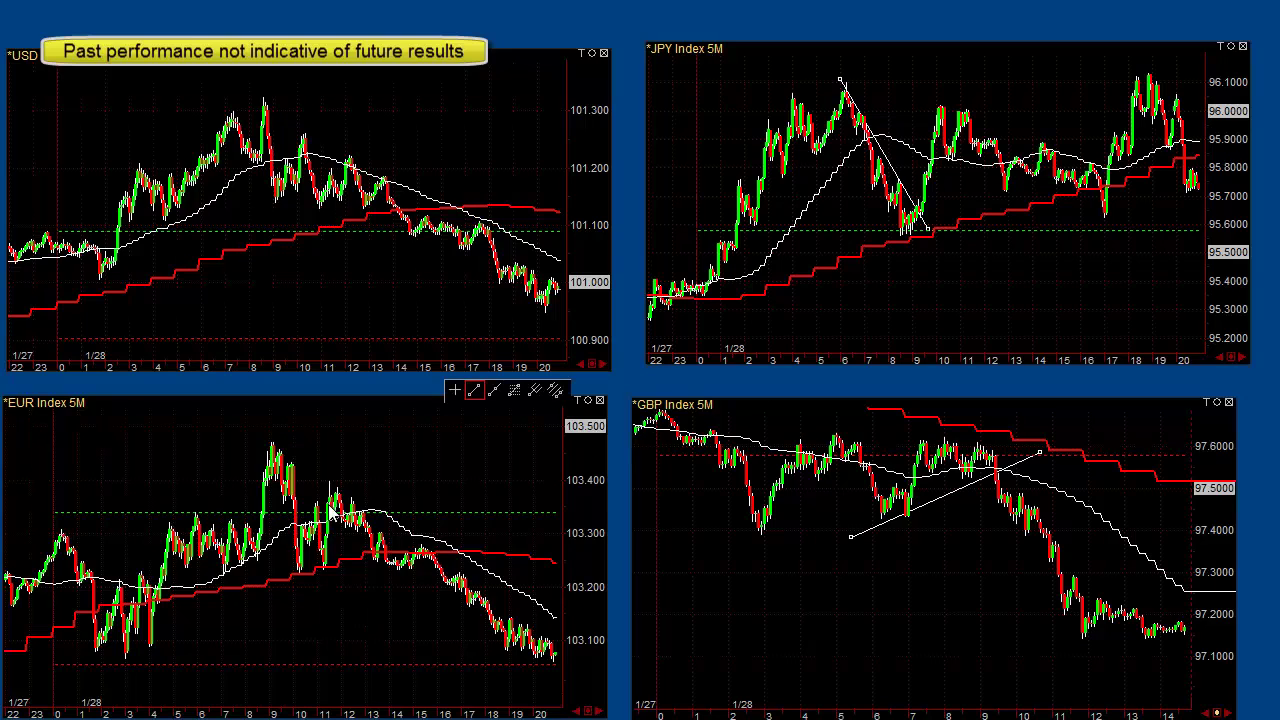
drag(271, 438, 447, 563)
mouse_move(88, 662)
mouse_down()
mouse_move(416, 586)
mouse_move(446, 557)
mouse_up()
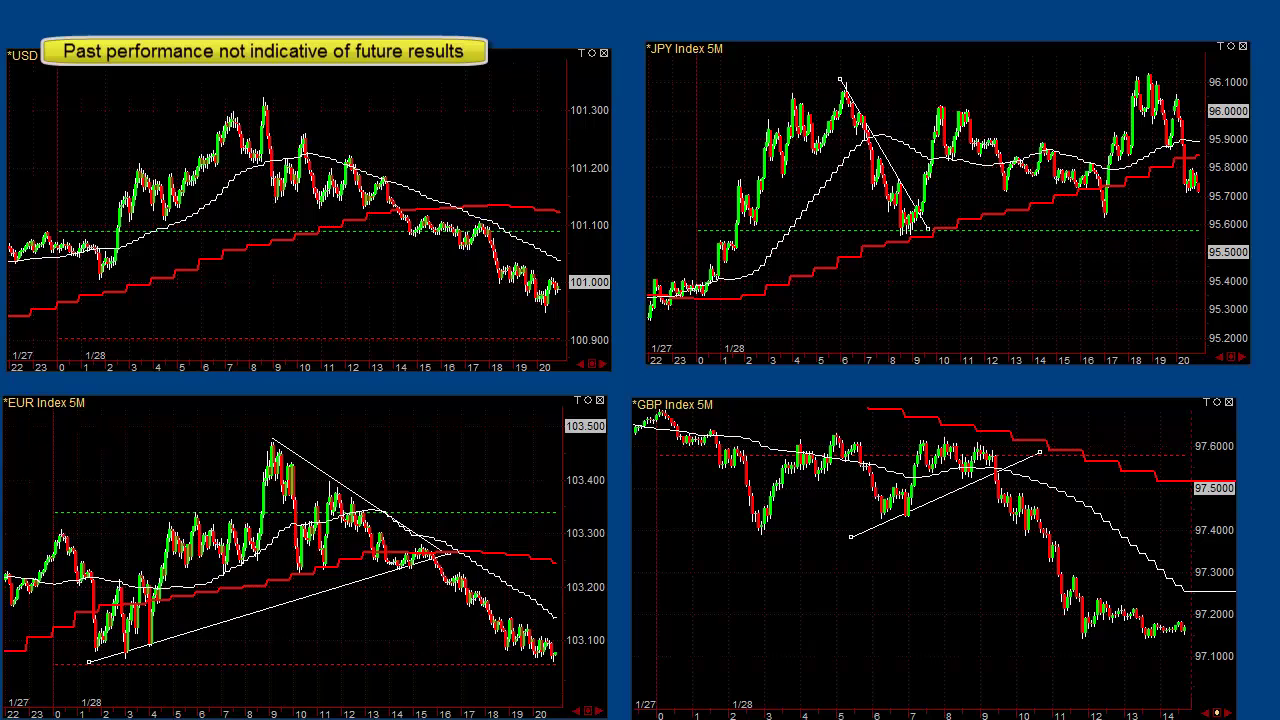
- Bring the GBPJPY chart back over the index charts and change its symbol to EURJPY
drag(531, 681, 539, 219)
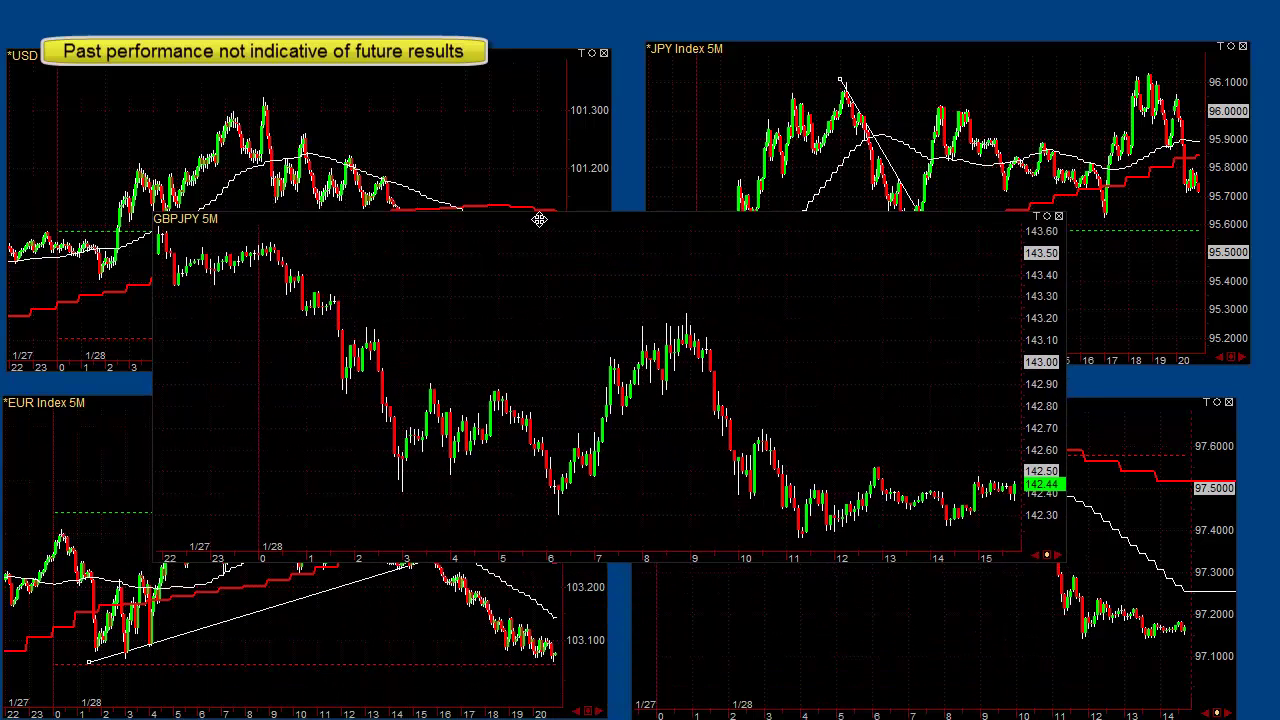
text(EURJPY)
key(Return)
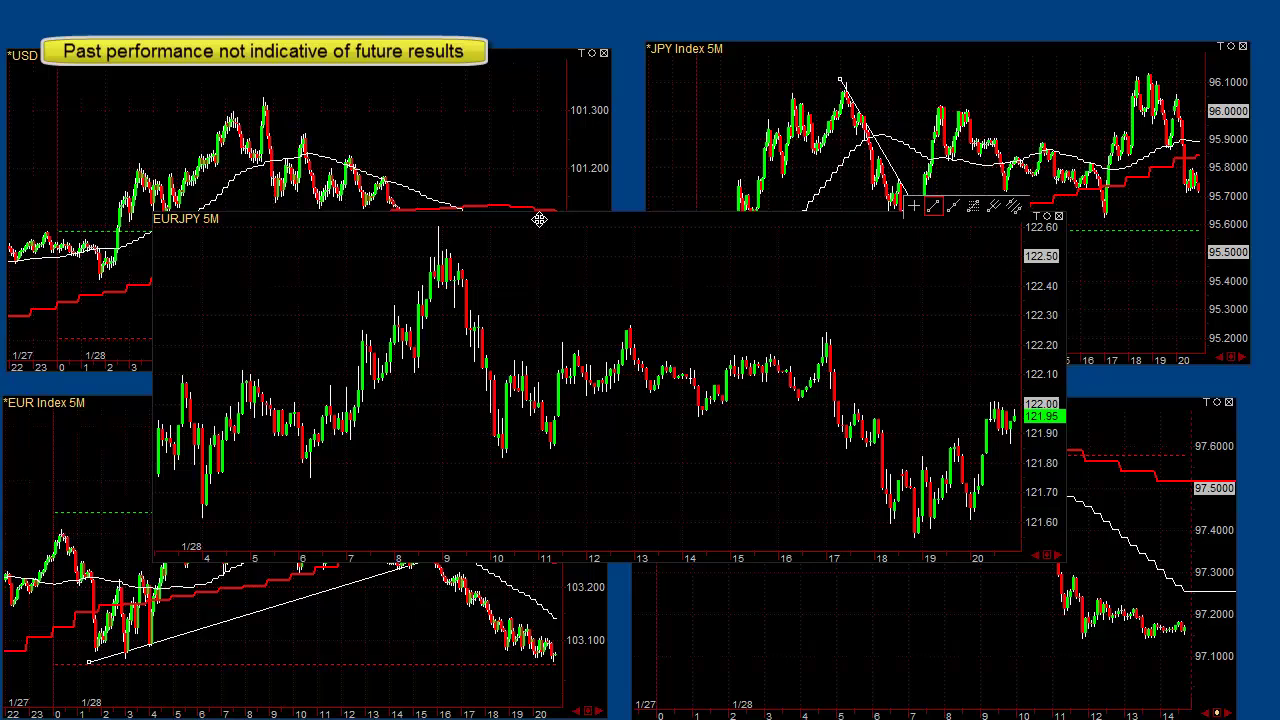
- Draw a rising trend line beneath the EURJPY lows from about 6:00 to 18:00, and move the chart clear of the index charts
mouse_move(291, 496)
mouse_down()
mouse_move(829, 380)
mouse_move(878, 382)
mouse_up()
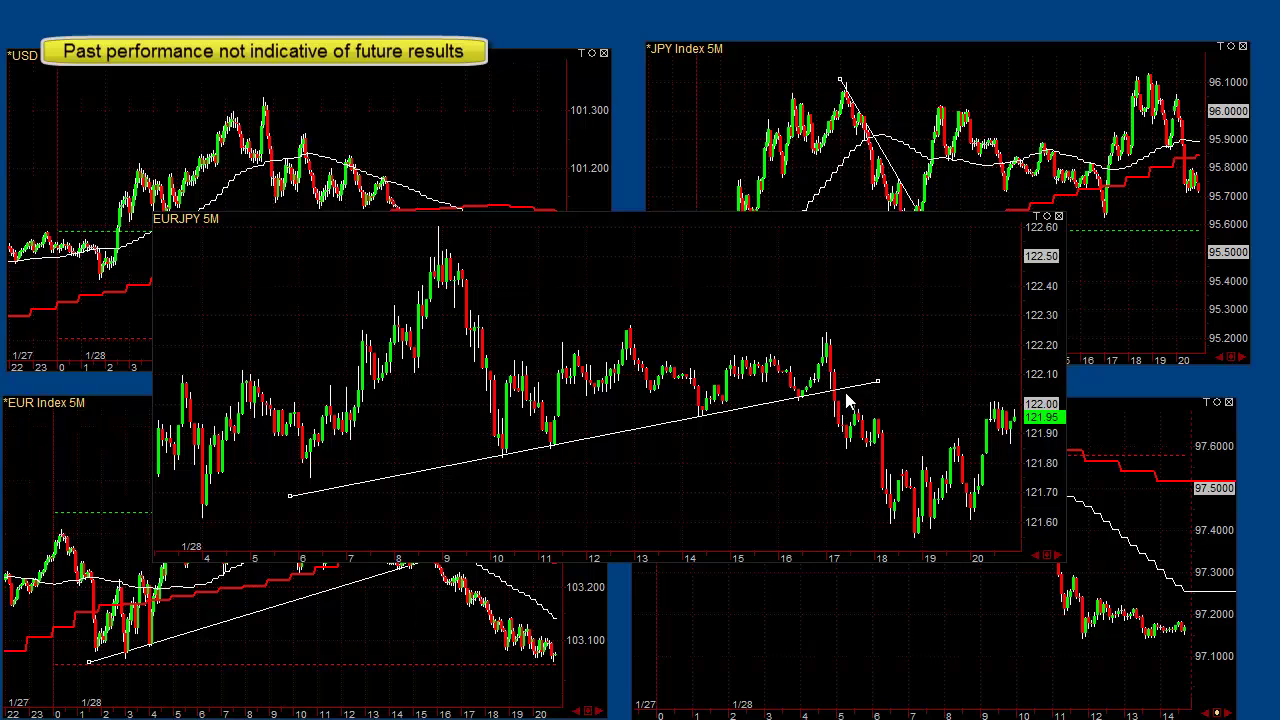
click(915, 528)
drag(893, 218, 917, 719)
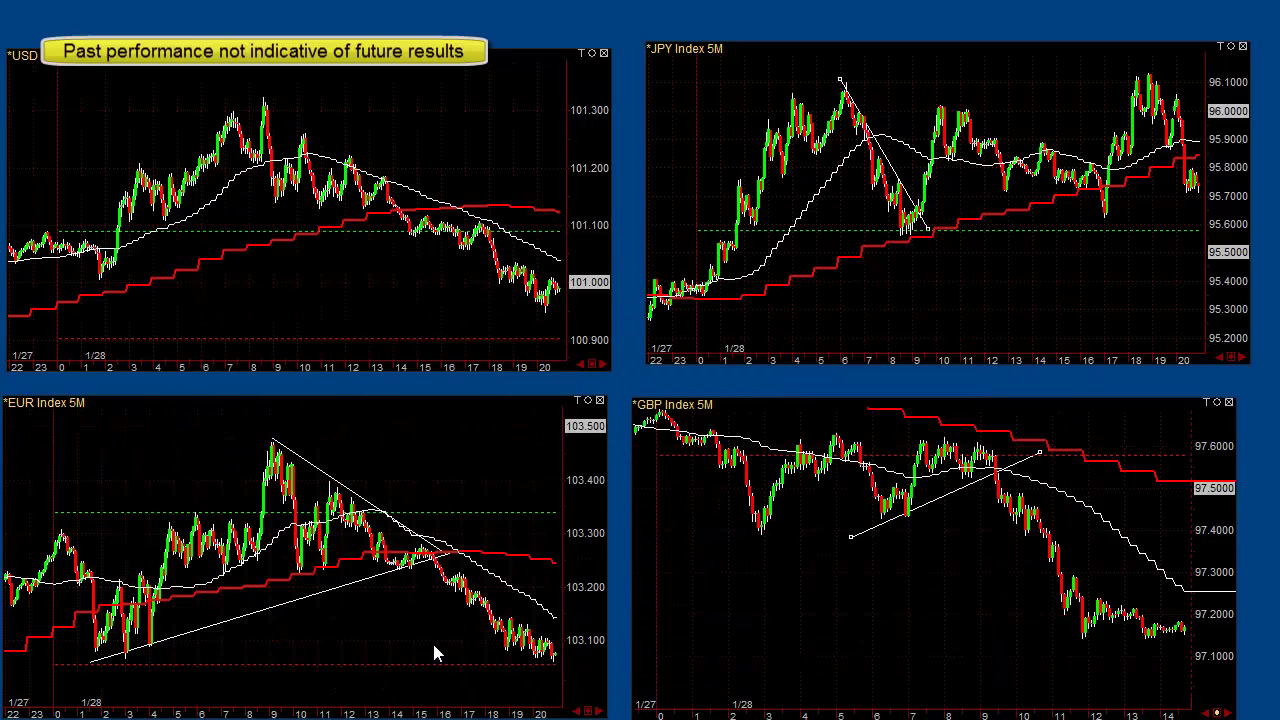
- Switch the EUR Index chart to the AUD Index and draw a nearly flat line above its highs from about 6:00 to 20:00
text(AUD)
key(Return)
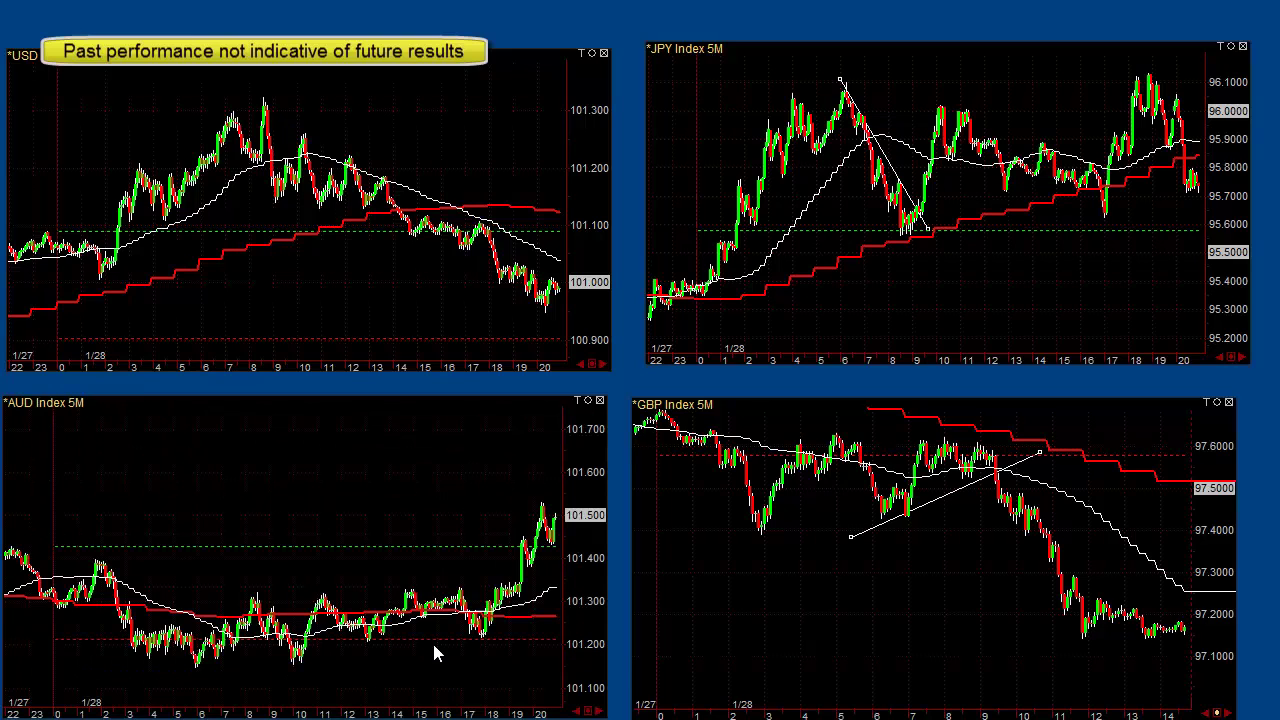
scroll(434, 645, up, 1)
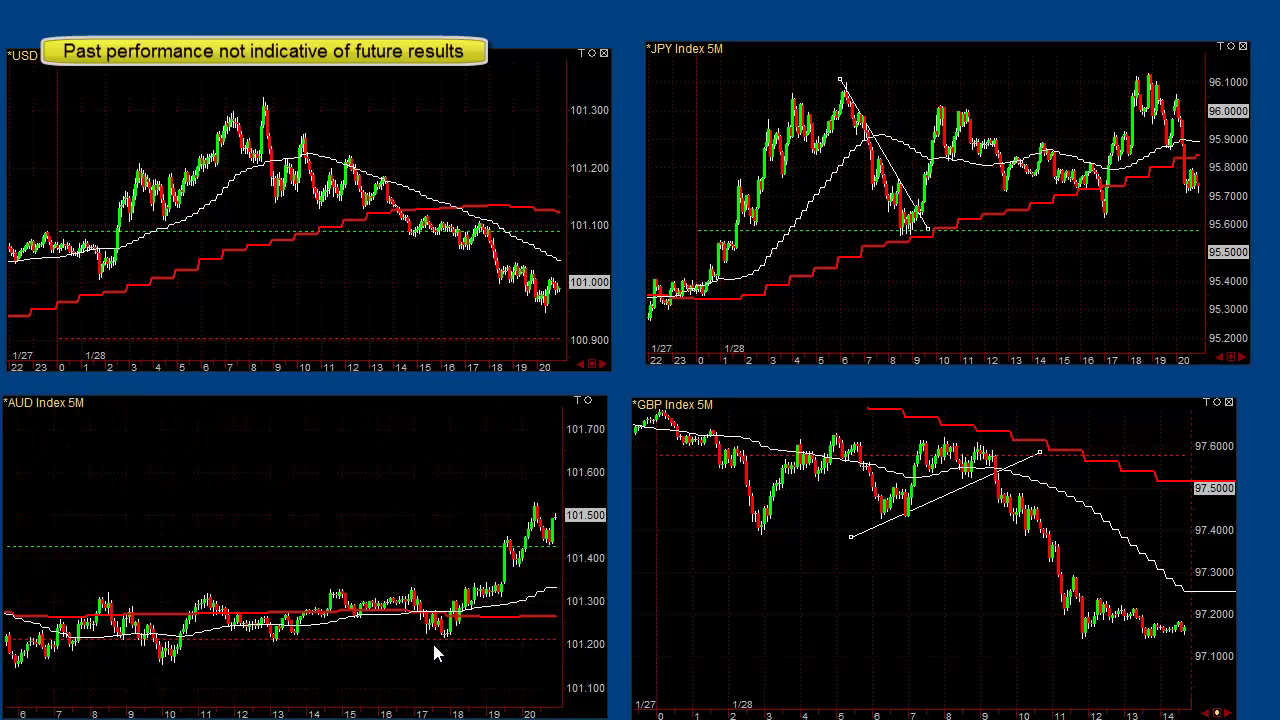
scroll(435, 652, down, 2)
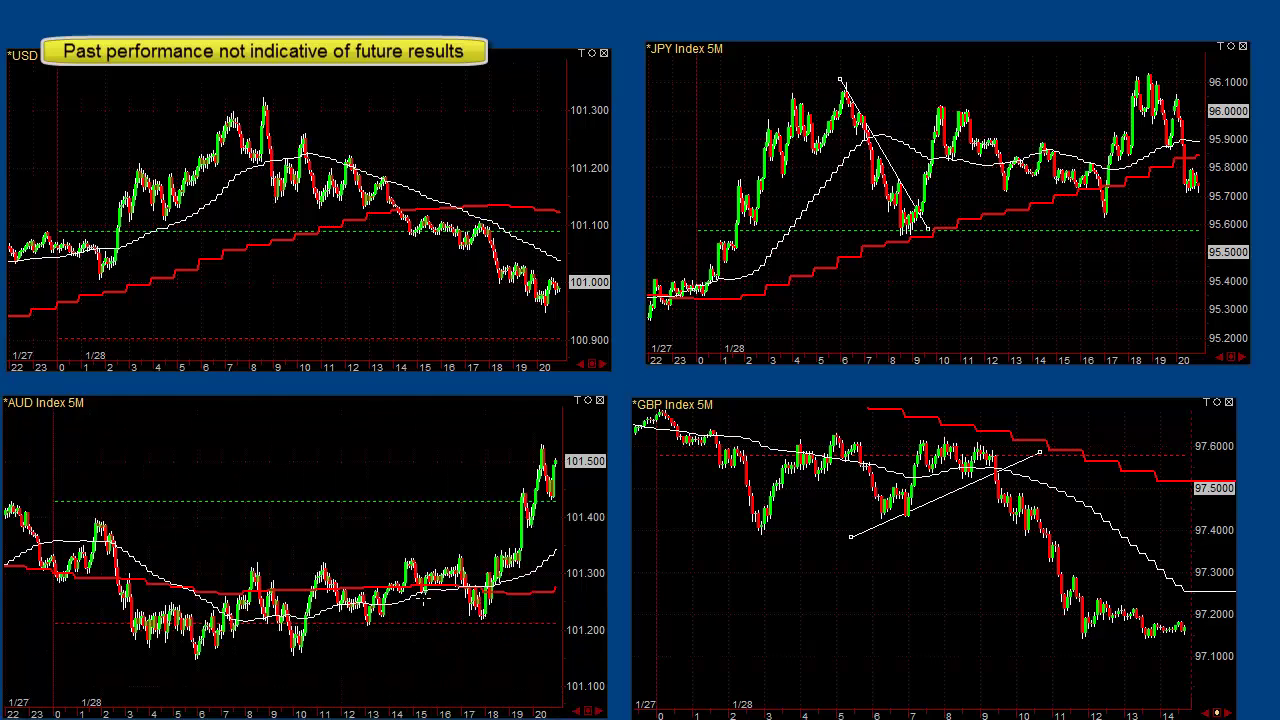
drag(186, 557, 548, 550)
- Bring the GBP Index to its latest bars and load GBPAUD in the EURJPY chart placed over the index charts
click(1218, 713)
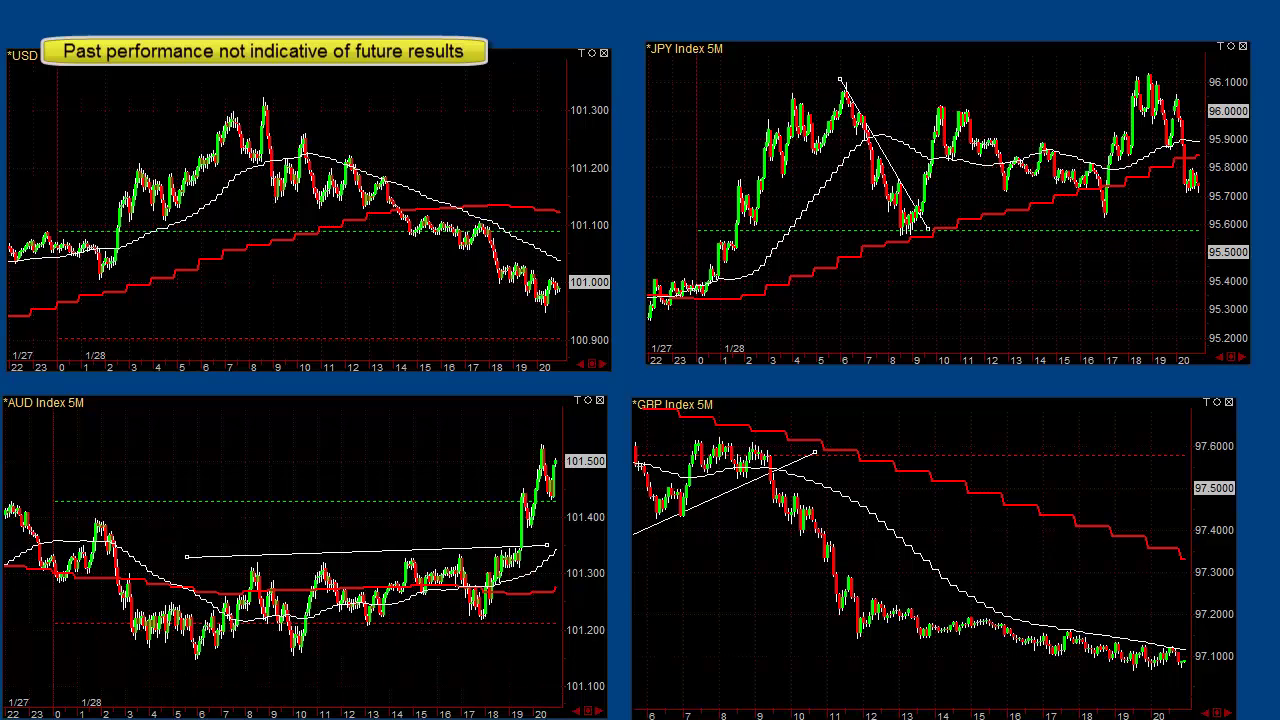
drag(697, 717, 724, 277)
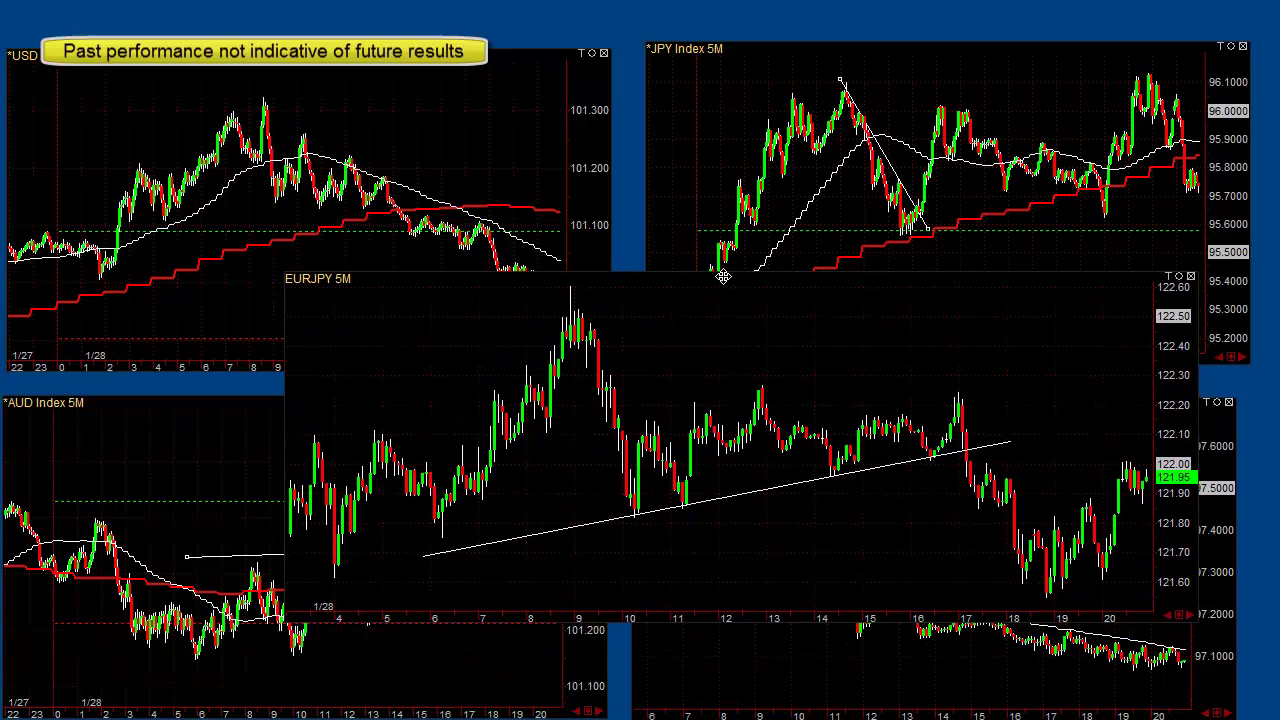
text(GBPAUD)
key(Return)
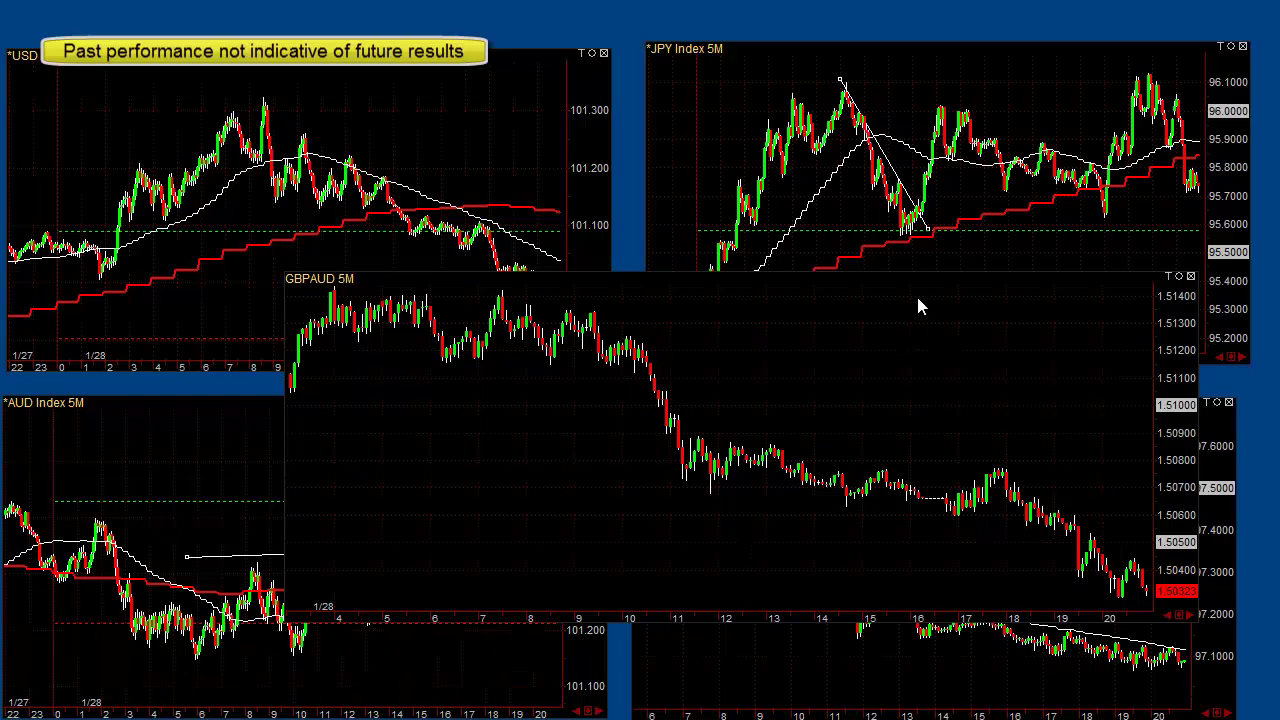
- Compare the AUD Index price action around 19:25 with the GBPAUD chart
drag(928, 275, 910, 450)
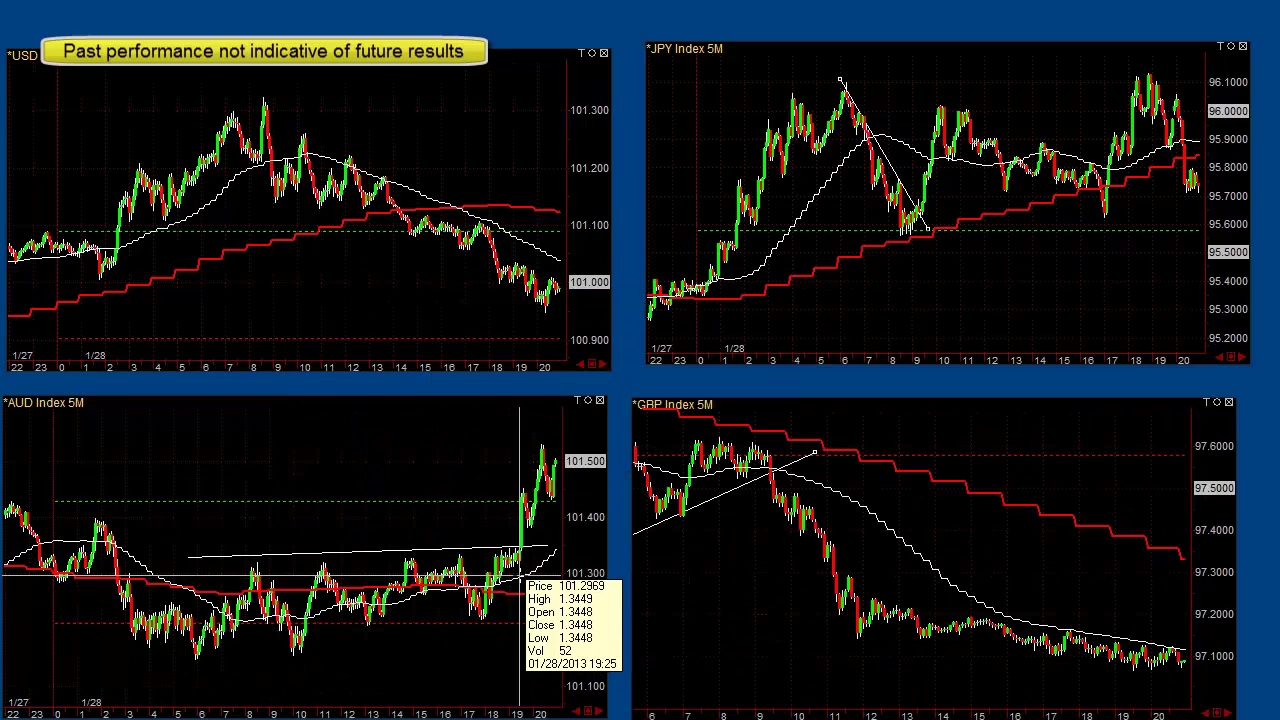
drag(627, 716, 651, 262)
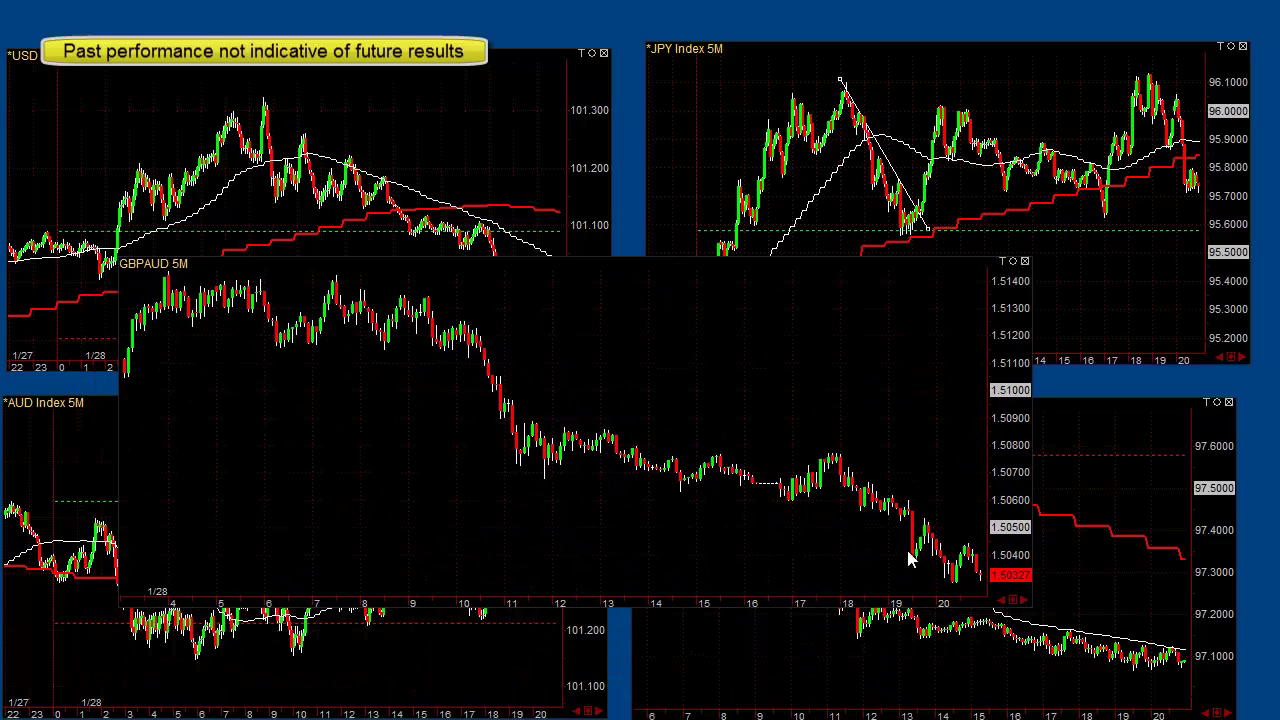
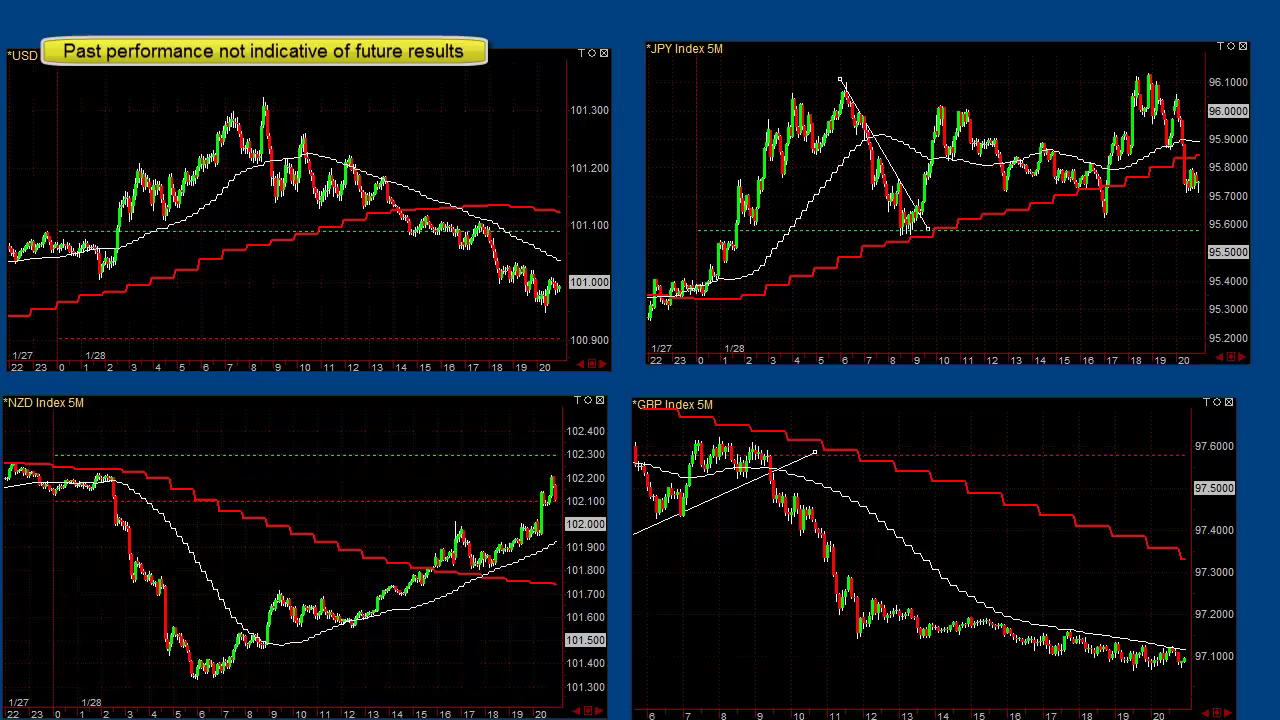
- Bring the GBPAUD chart back over the index charts and change its symbol to NZDUSD
drag(320, 719, 332, 221)
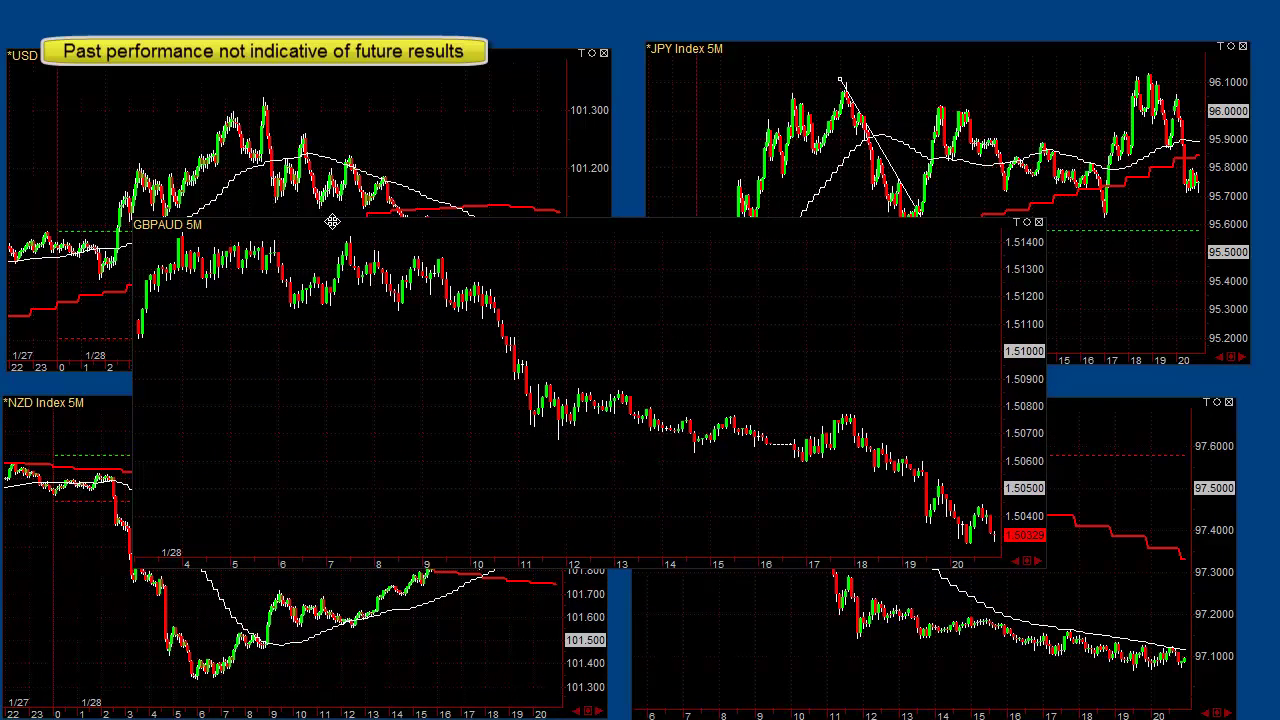
text(NZDUSD)
key(Return)
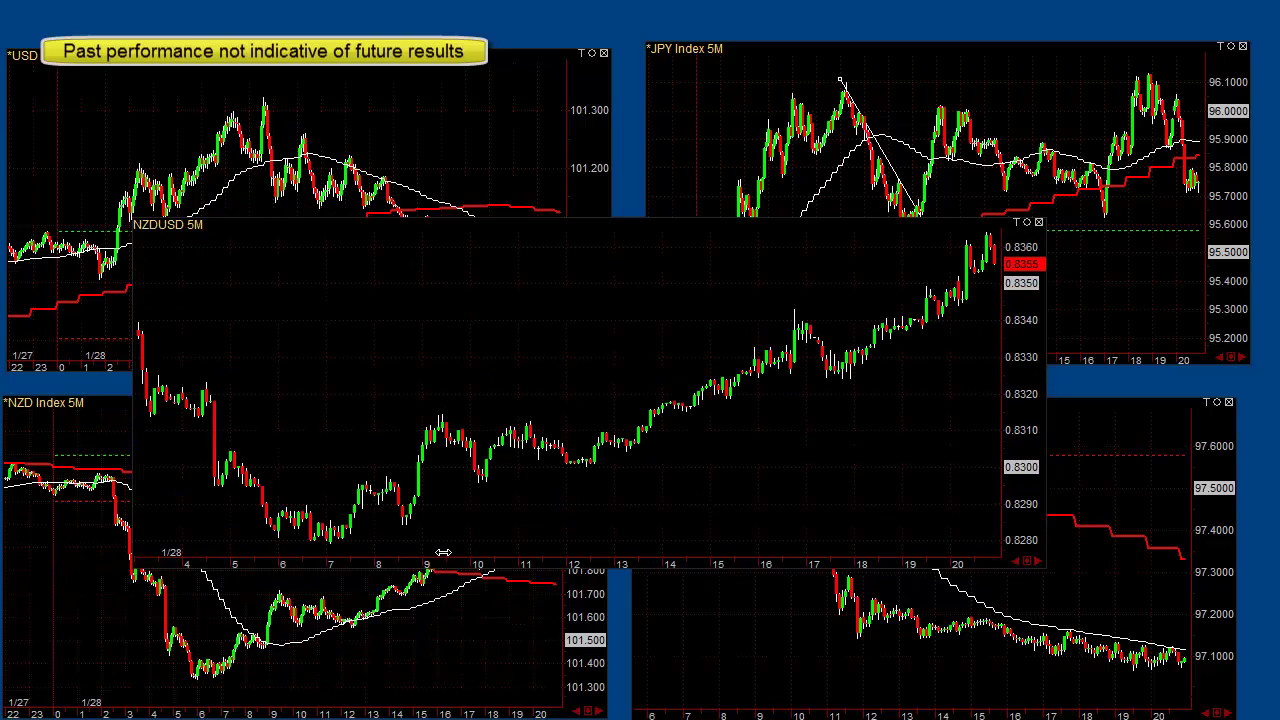
- Draw a Fibonacci retracement on the NZDUSD chart between the 0.8314 low after 3:00 and the 0.8362 high near 2:00 on 1/28
drag(443, 553, 815, 553)
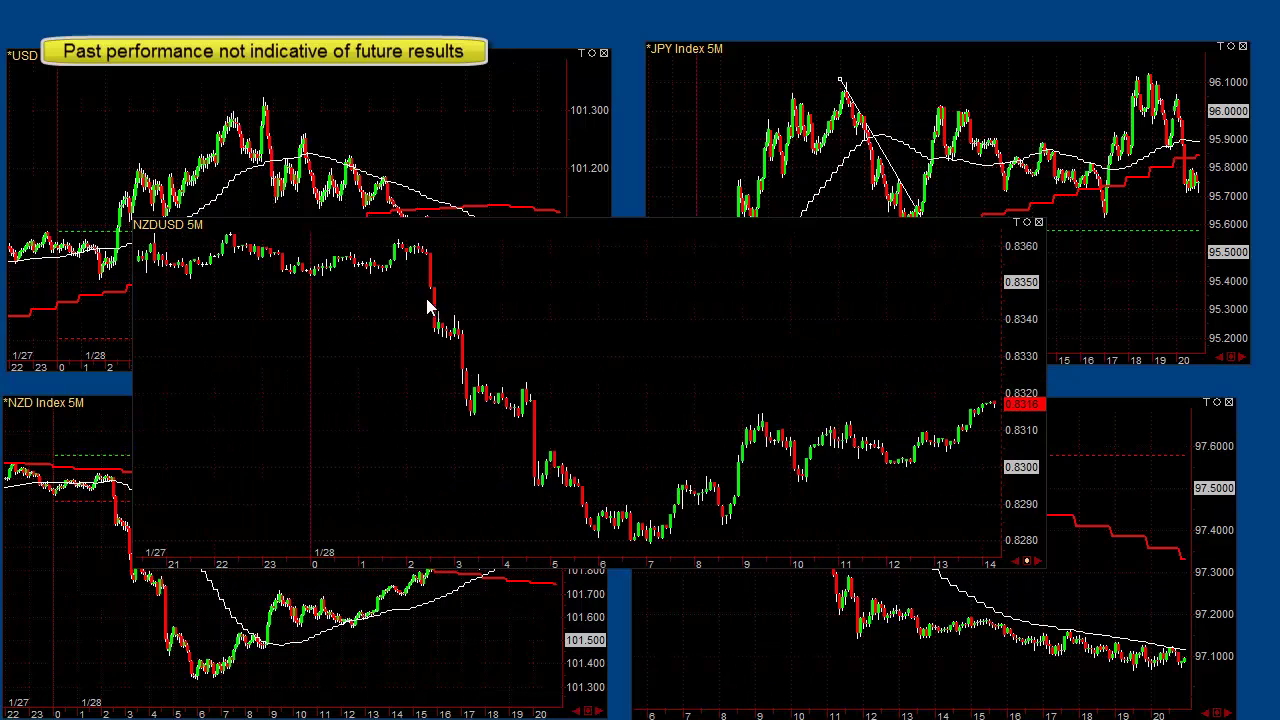
drag(428, 300, 426, 287)
click(428, 285)
click(615, 434)
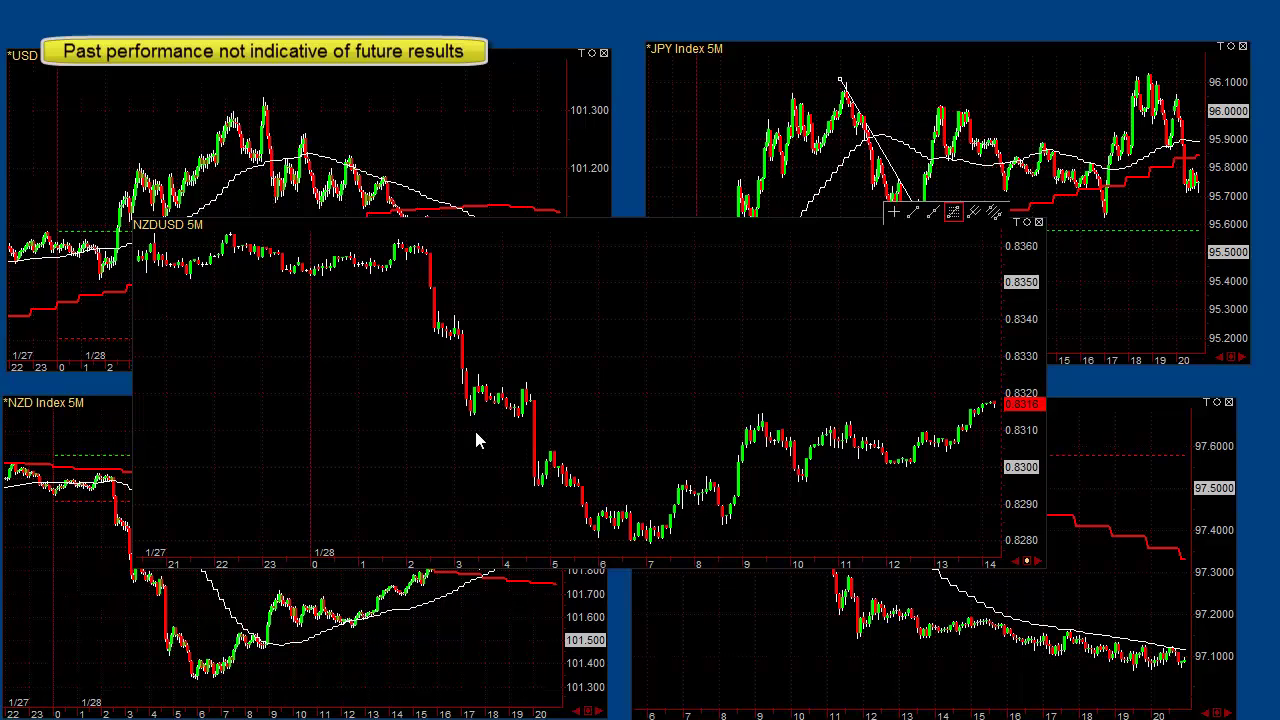
drag(472, 418, 400, 266)
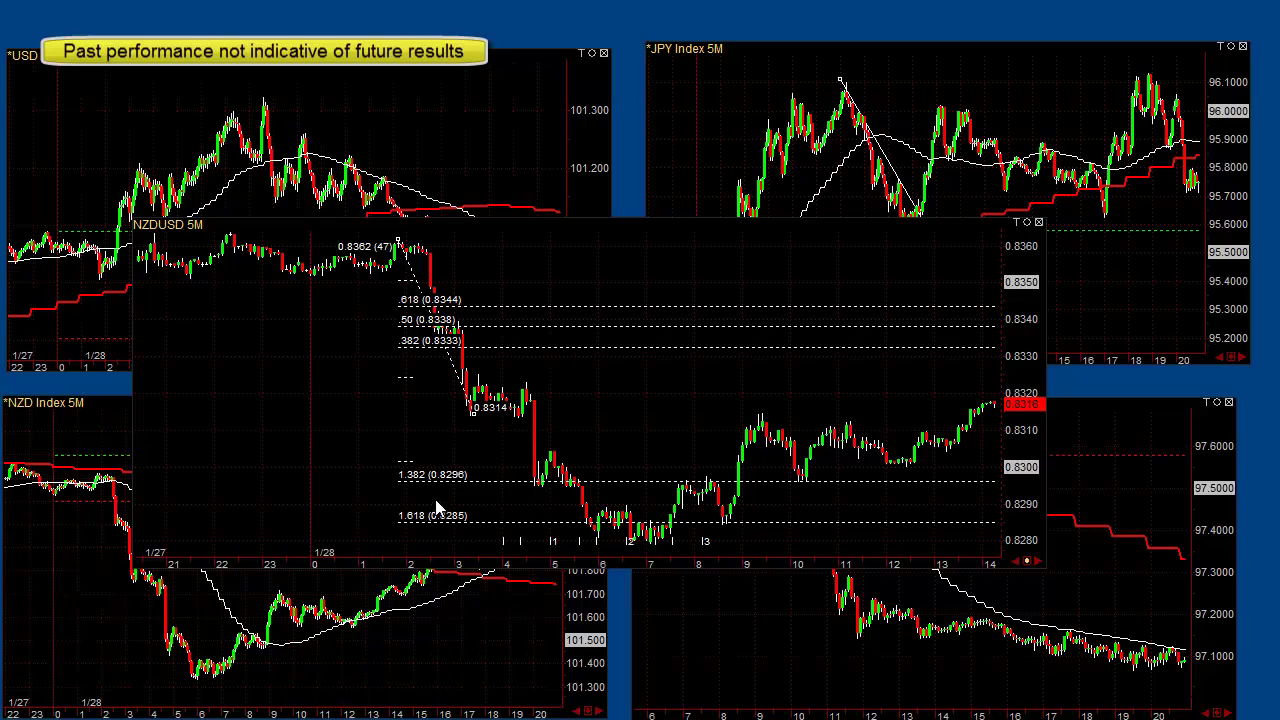
- Change the NZDUSD chart's symbol to NZDJPY and bring the late 1/27 and early 1/28 bars into view
click(595, 243)
text(NZDJPY)
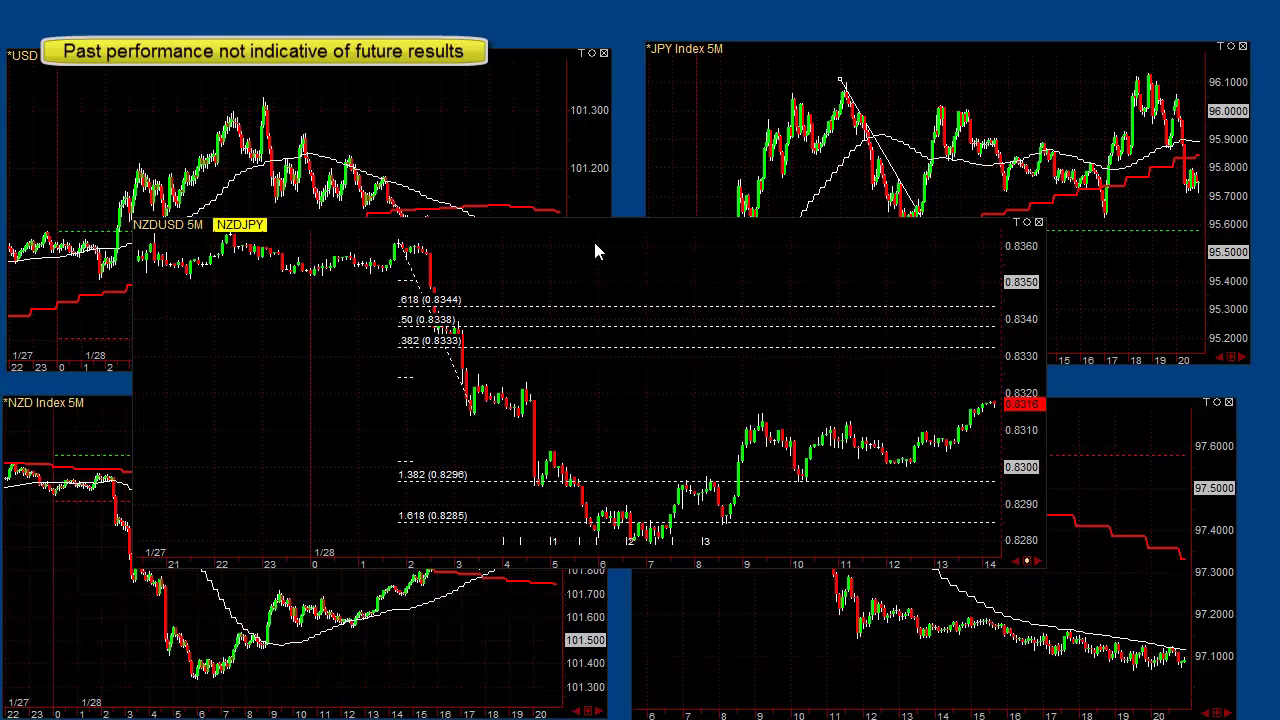
key(Return)
drag(452, 550, 889, 549)
- Draw a horizontal trend line on the NZDJPY chart just below the low near 2:00, from about 23:00 to 4:00
click(606, 468)
key(t)
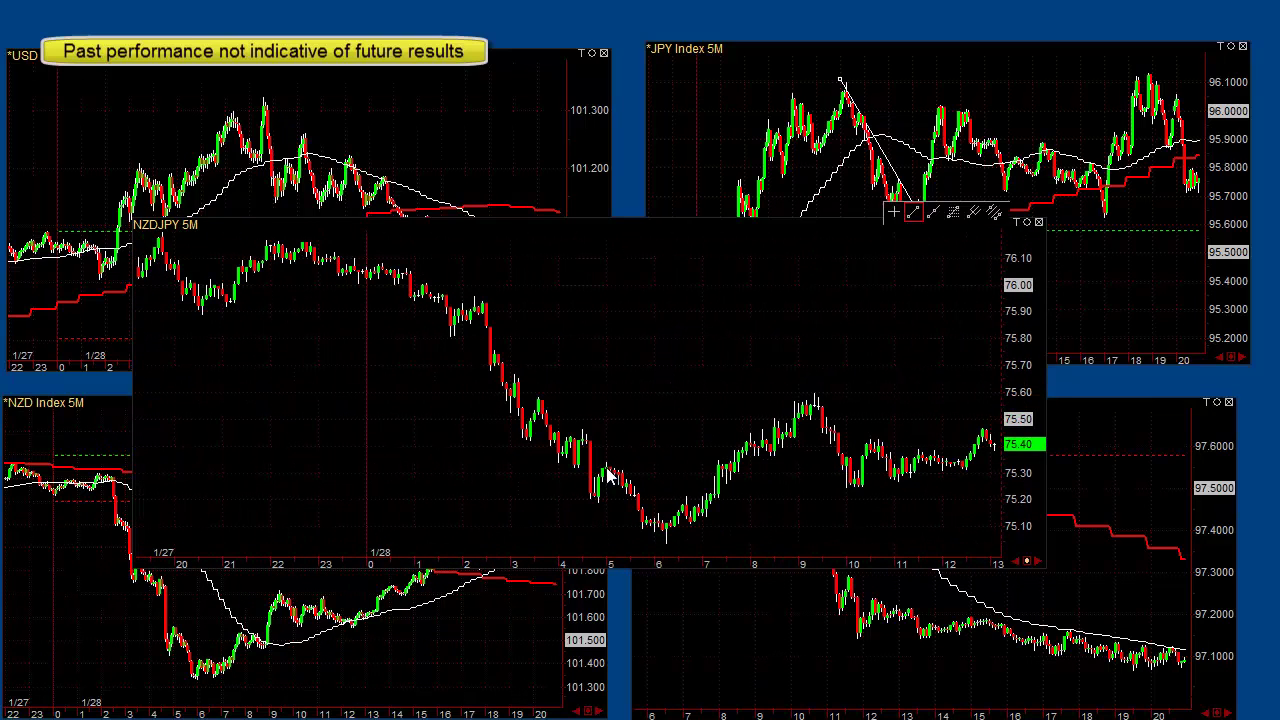
drag(338, 344, 560, 345)
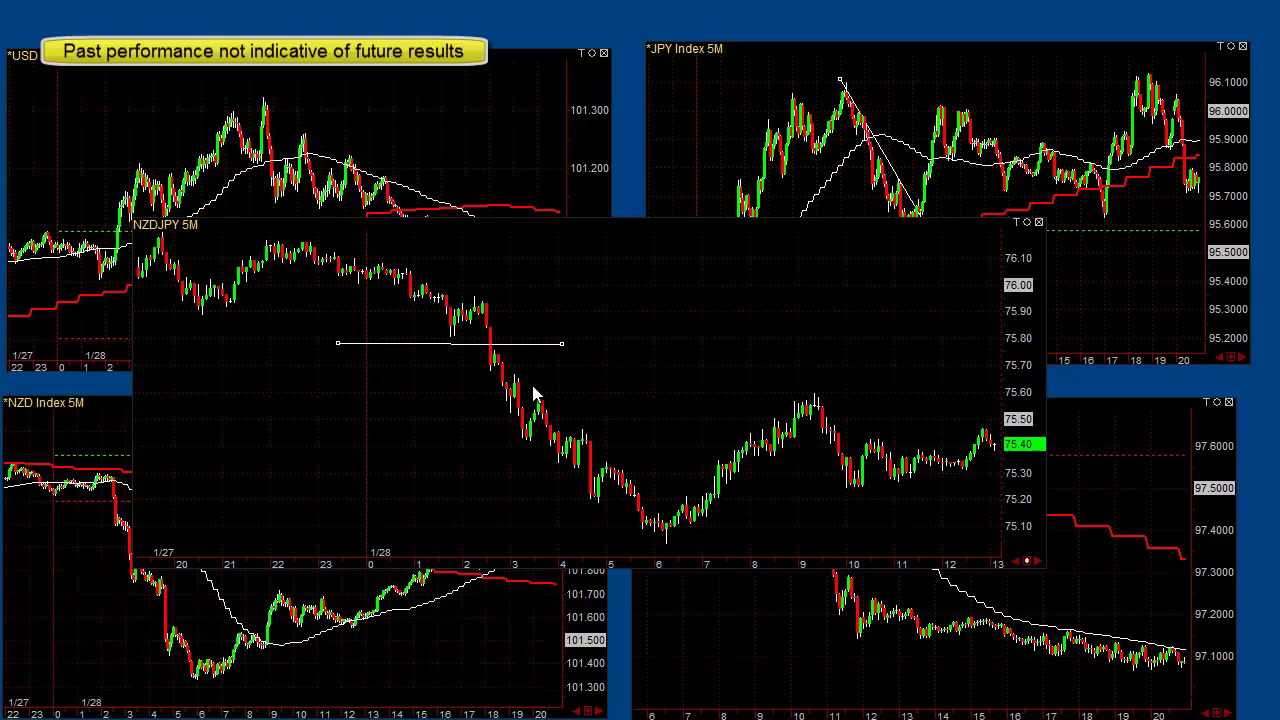
- Move the NZDJPY chart off the NZD Index and examine the index's turn upward from the low between 6:00 and 7:00
drag(554, 220, 498, 44)
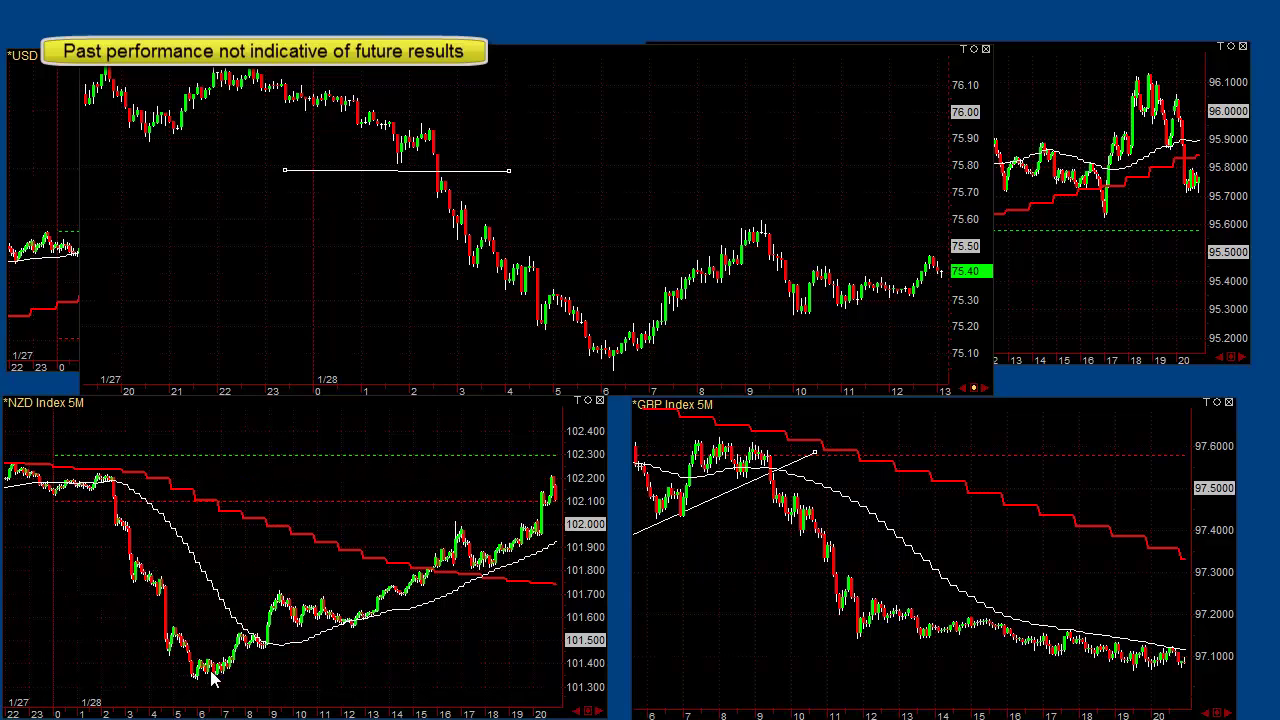
click(236, 656)
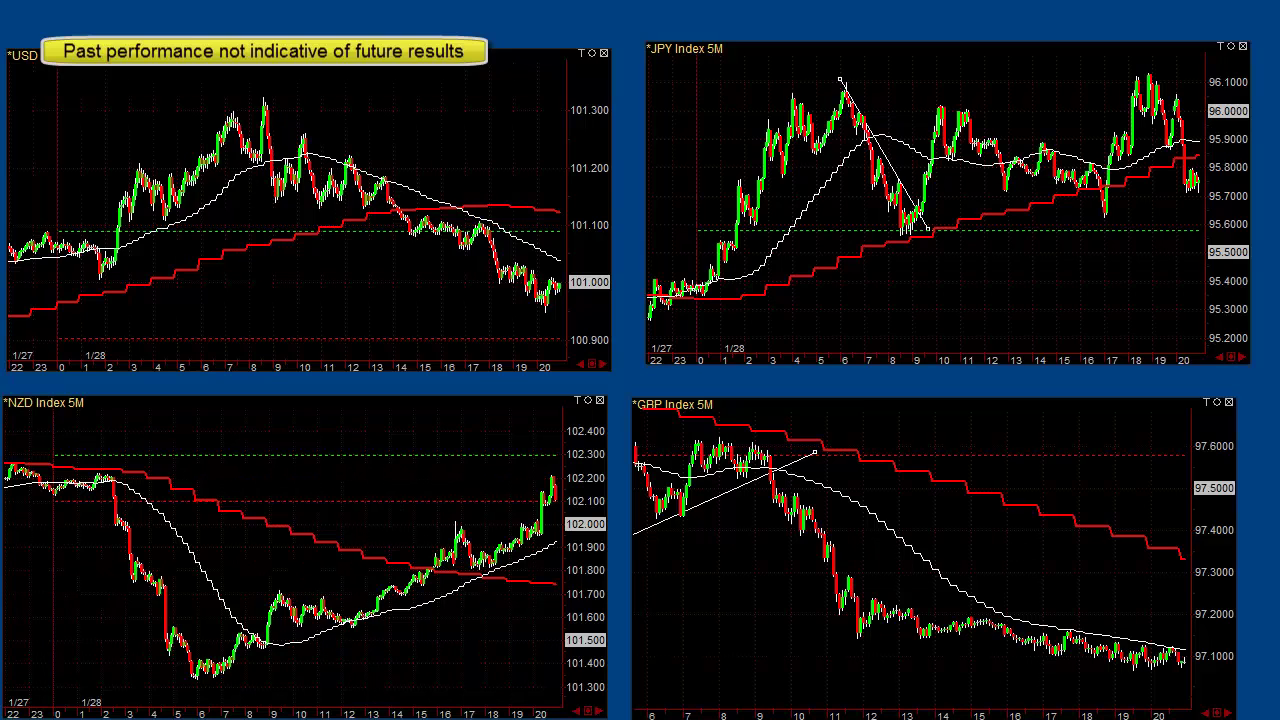
- Bring the NZDJPY chart back over the index charts and change its symbol to GBPNZD
drag(1279, 315, 286, 164)
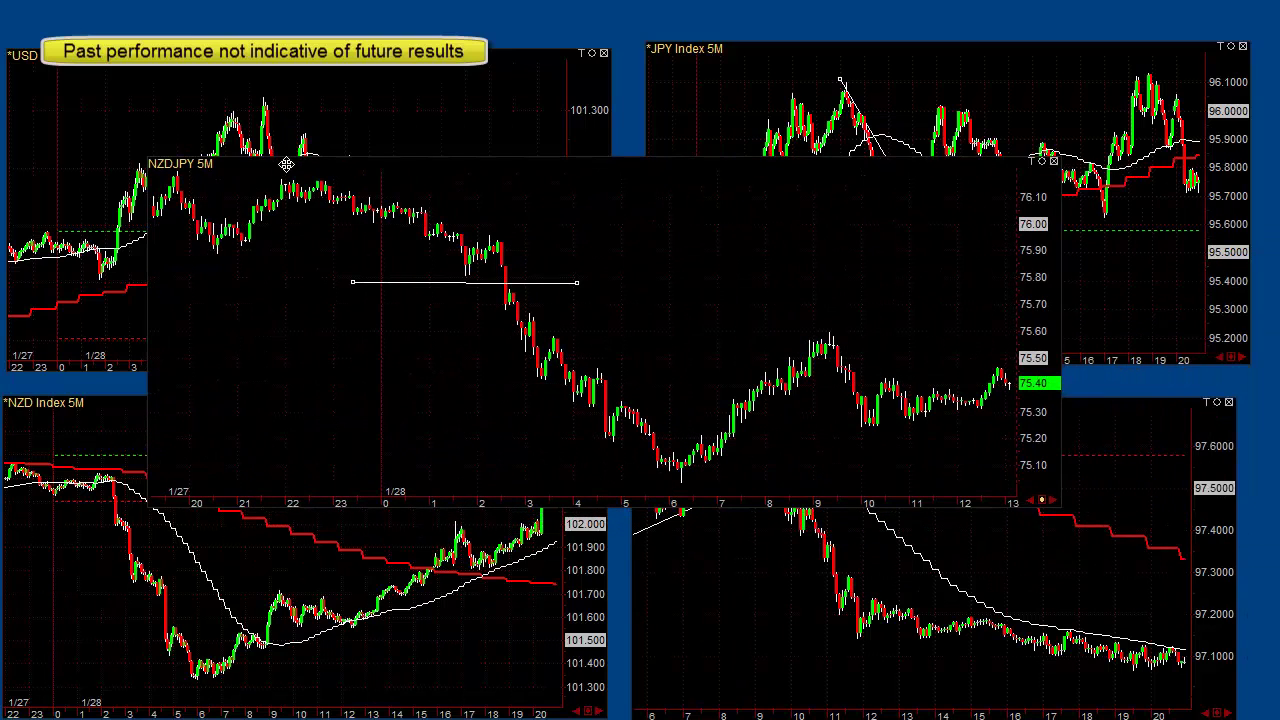
text(GBPNZD)
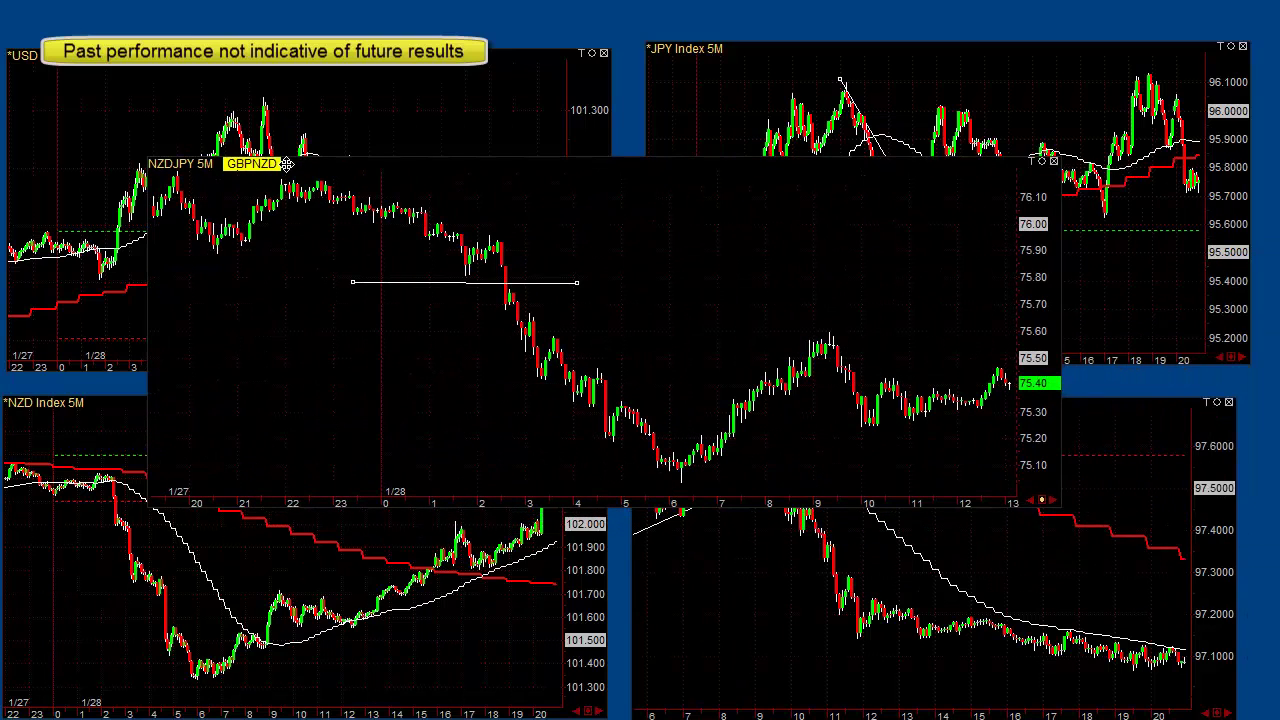
key(Return)
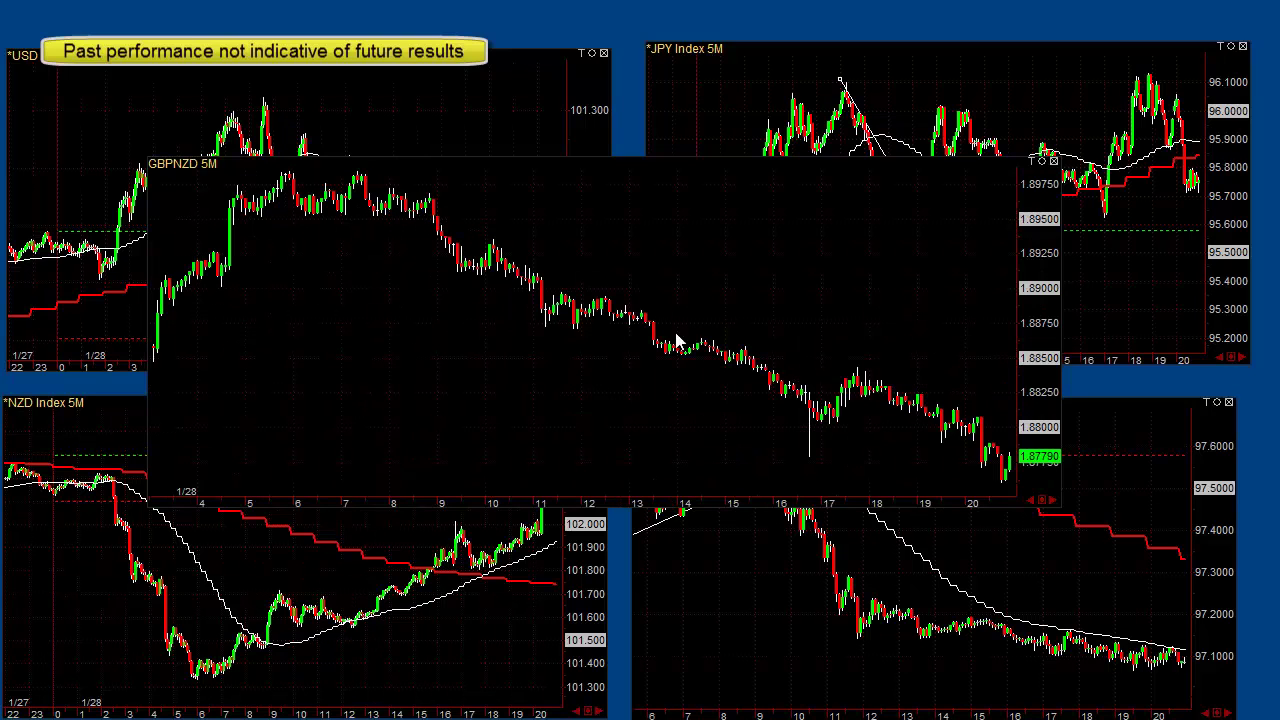
- Move the GBPNZD chart aside and draw an extended rising trend line on the NZD Index beneath the lows near 6:00 and 12:00
drag(792, 165, 1279, 296)
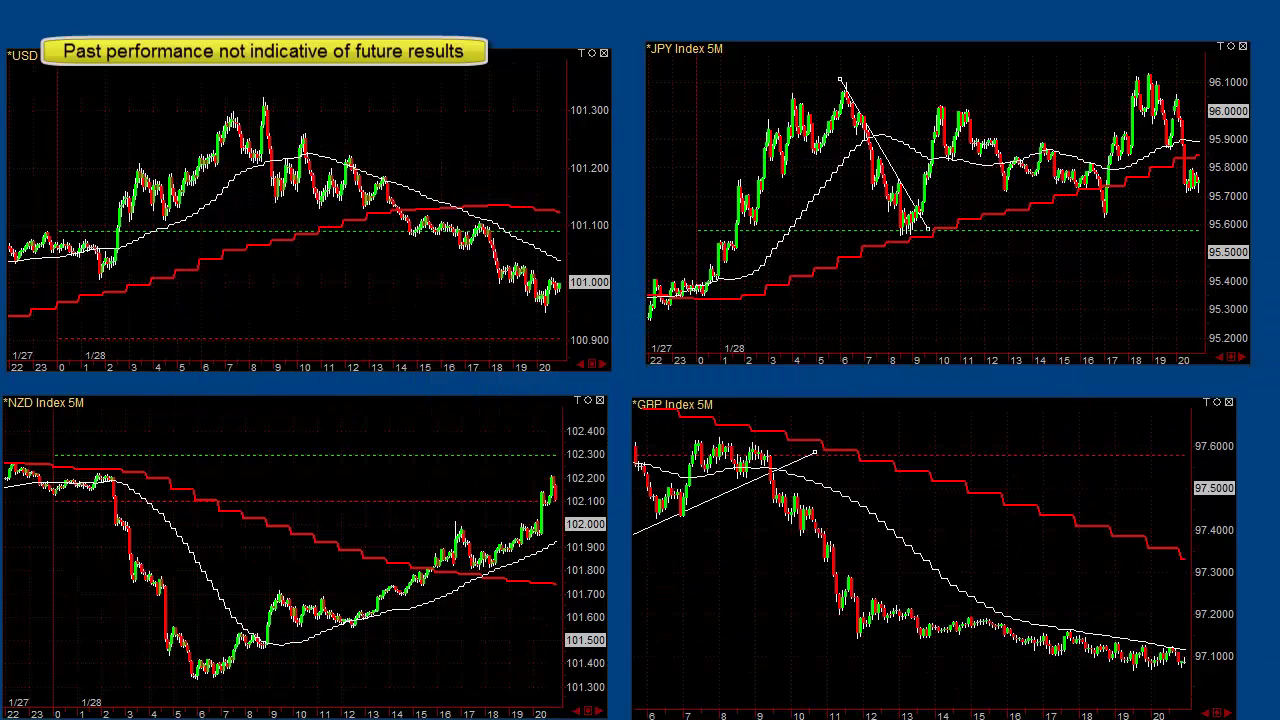
click(305, 636)
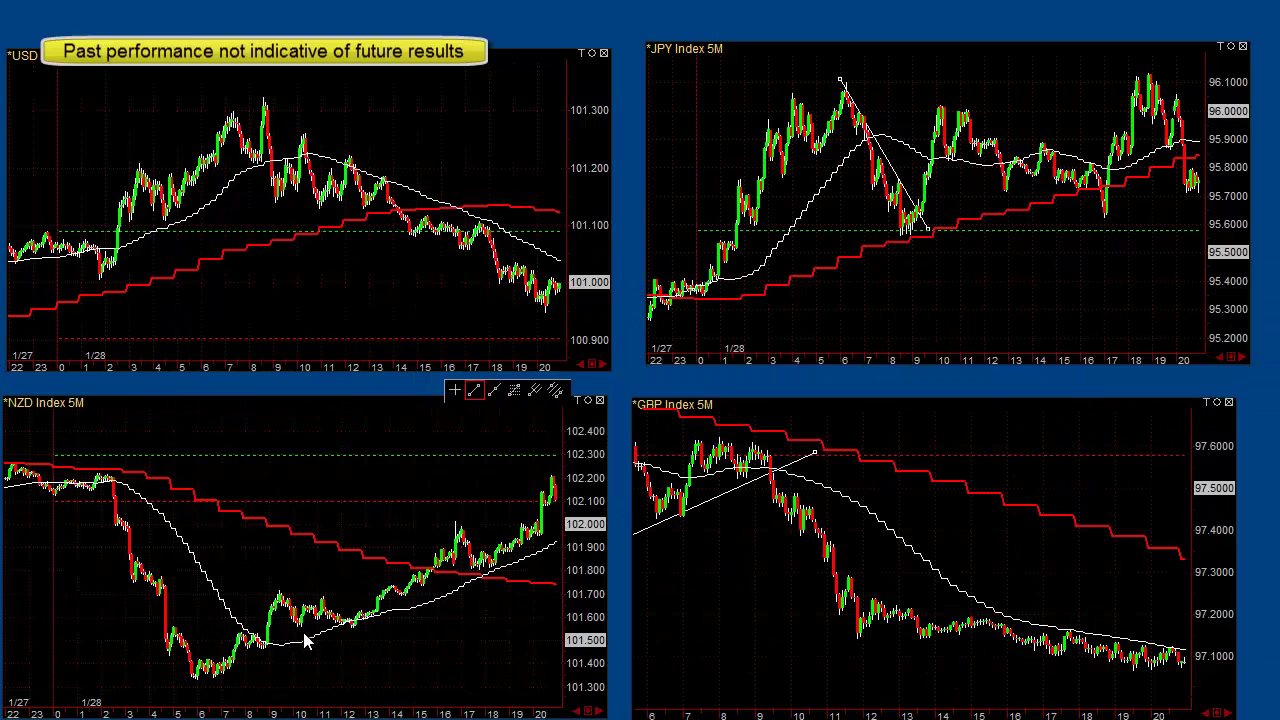
click(494, 390)
mouse_move(209, 682)
mouse_down()
mouse_move(389, 623)
mouse_move(392, 608)
mouse_up()
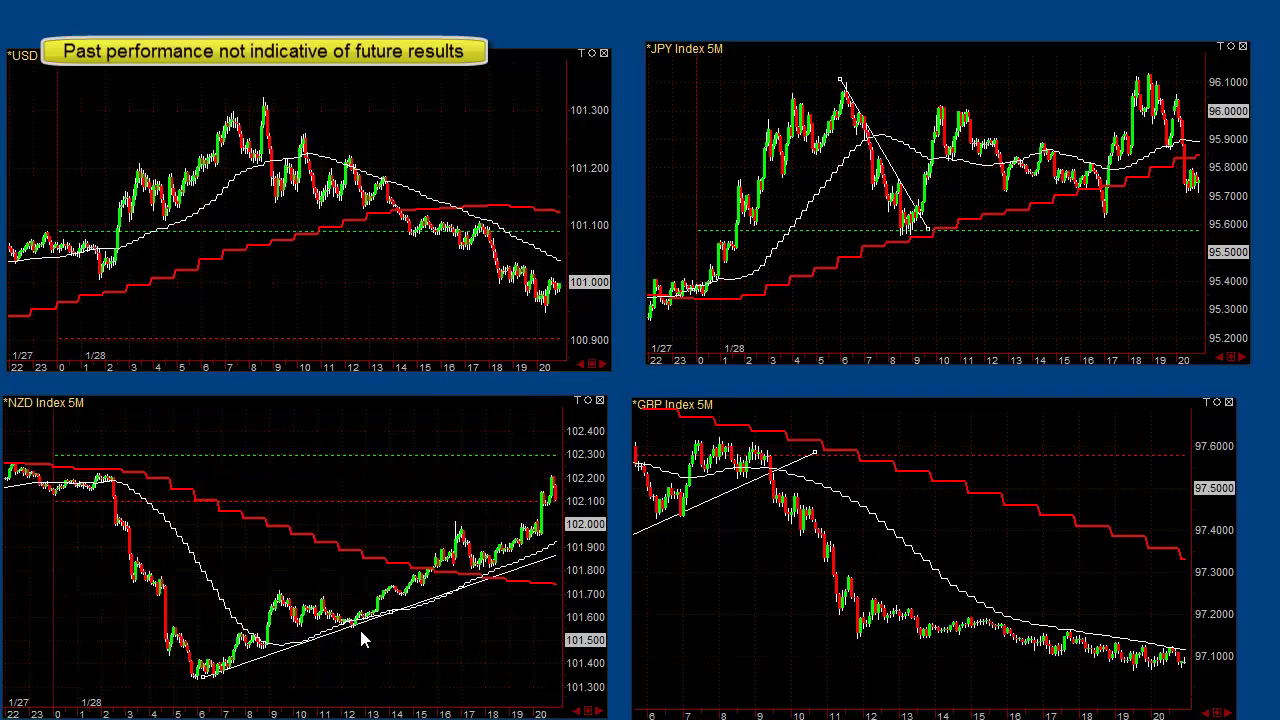
click(497, 548)
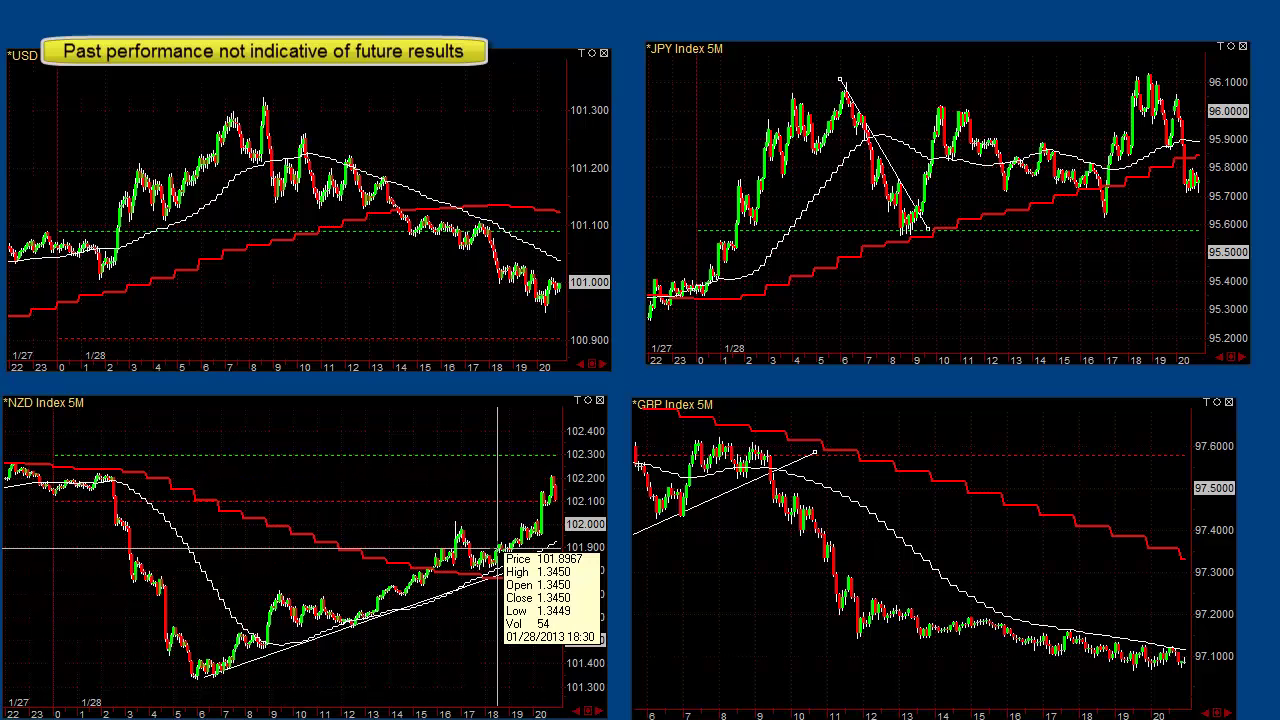
- Bring the GBPNZD chart back over the index charts and draw a short horizontal trend line beneath the lows from about 18:15 to 19:20
drag(1279, 262, 446, 149)
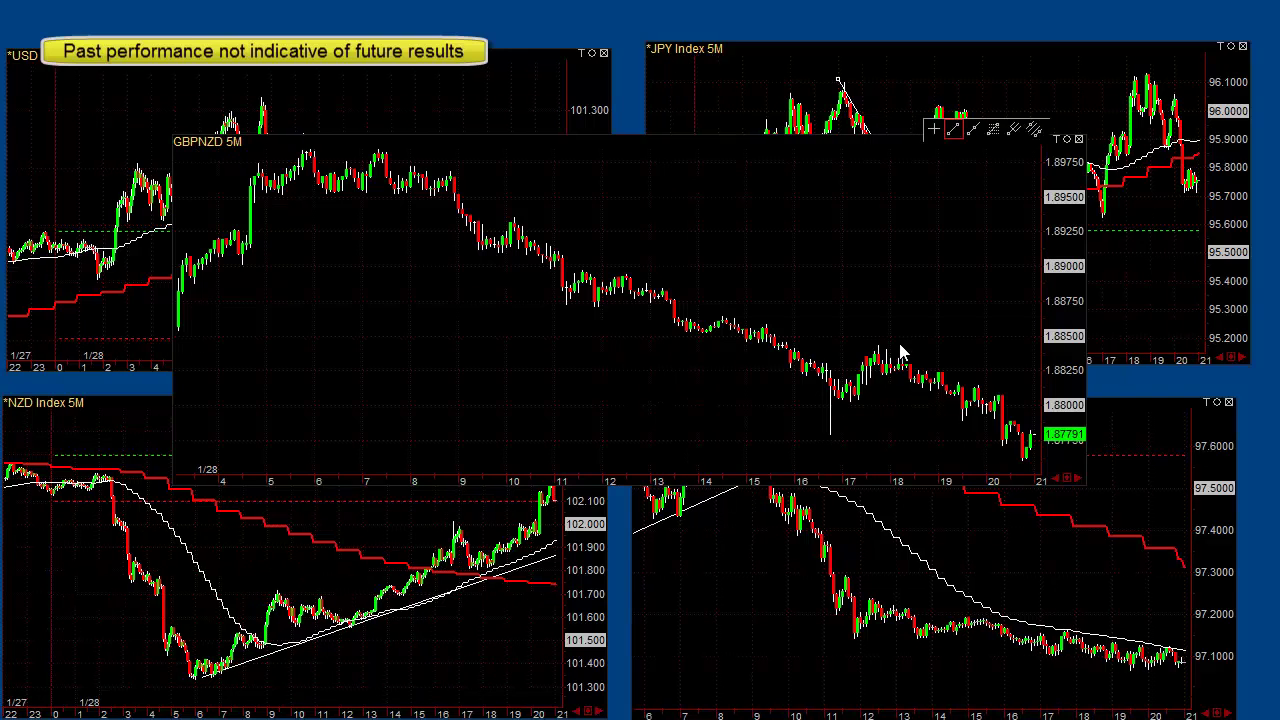
drag(908, 383, 1014, 388)
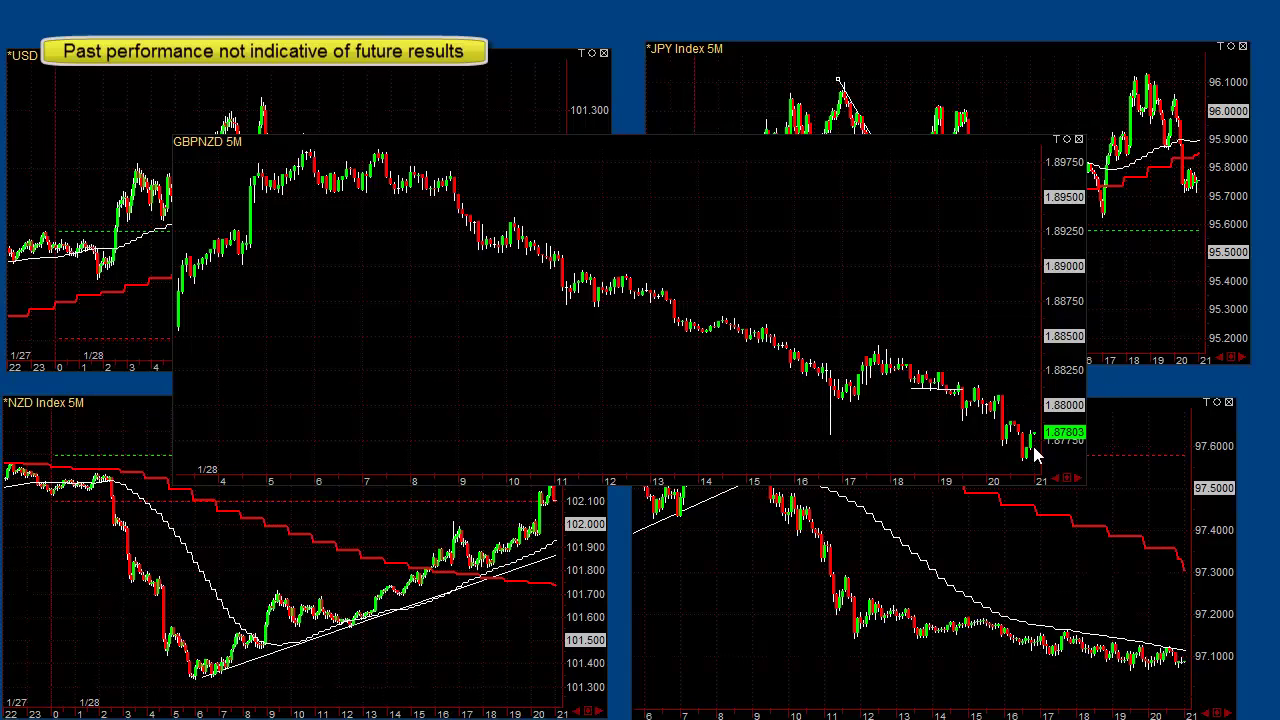
drag(1023, 459, 1022, 458)
- Move the GBPNZD chart off the index charts and examine the GBP Index's trend over wider and narrower time spans across 1/27 and 1/28
drag(902, 143, 955, 719)
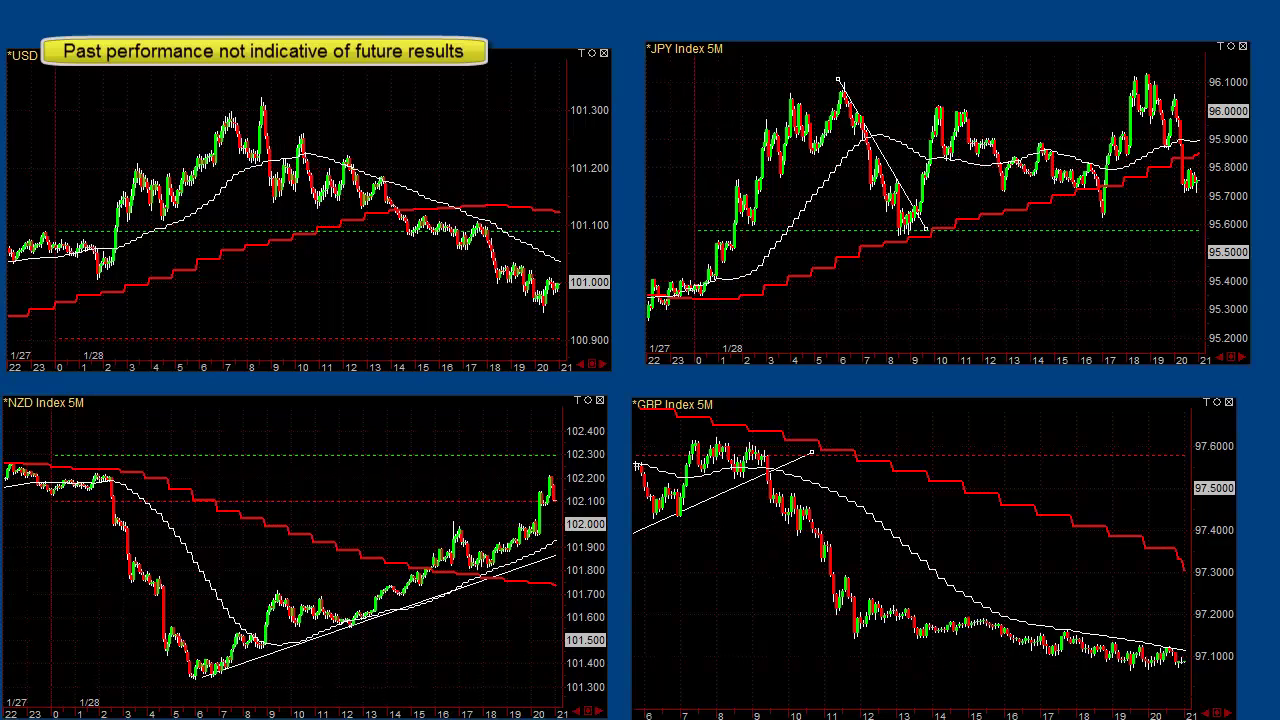
click(982, 580)
scroll(981, 571, down, 2)
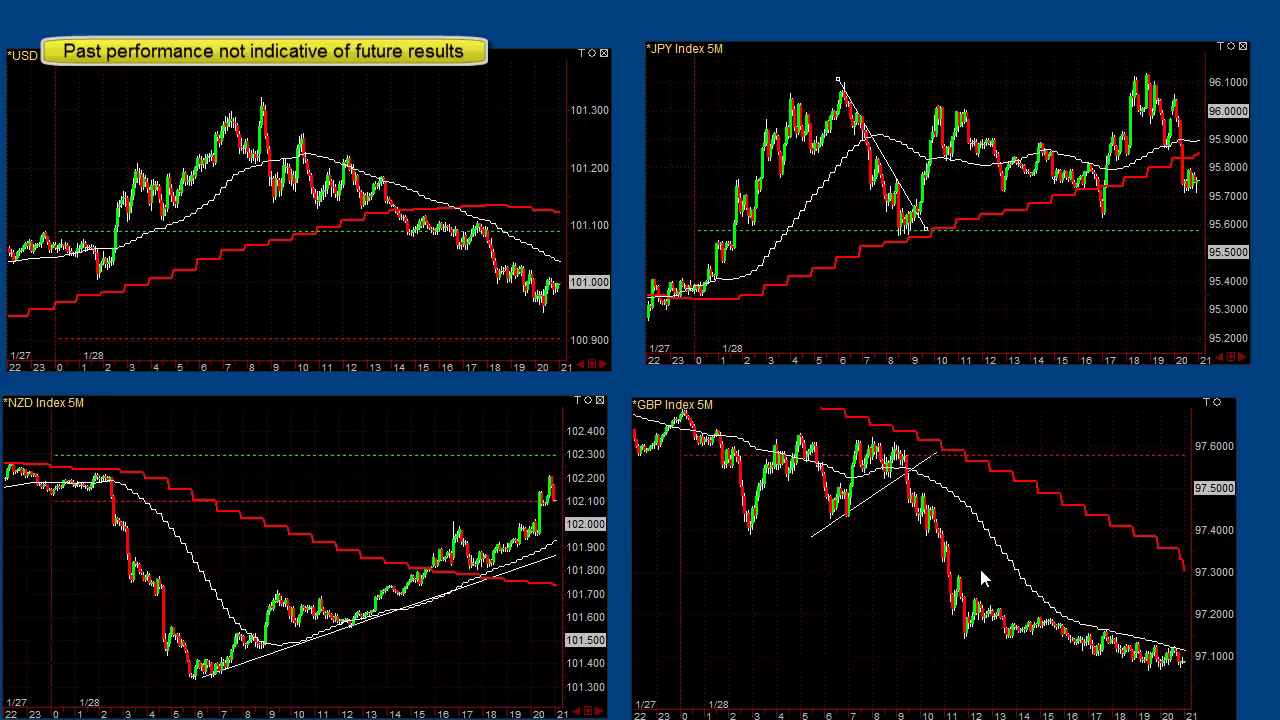
scroll(982, 578, down, 1)
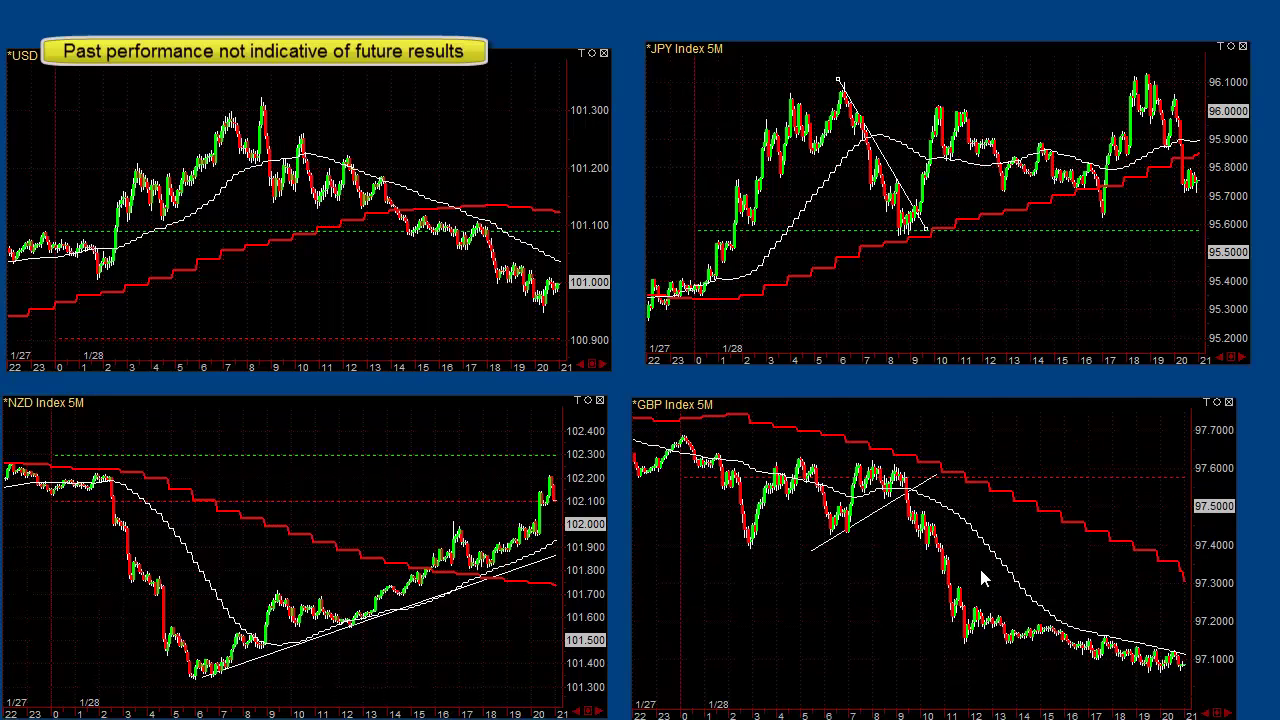
scroll(982, 578, down, 1)
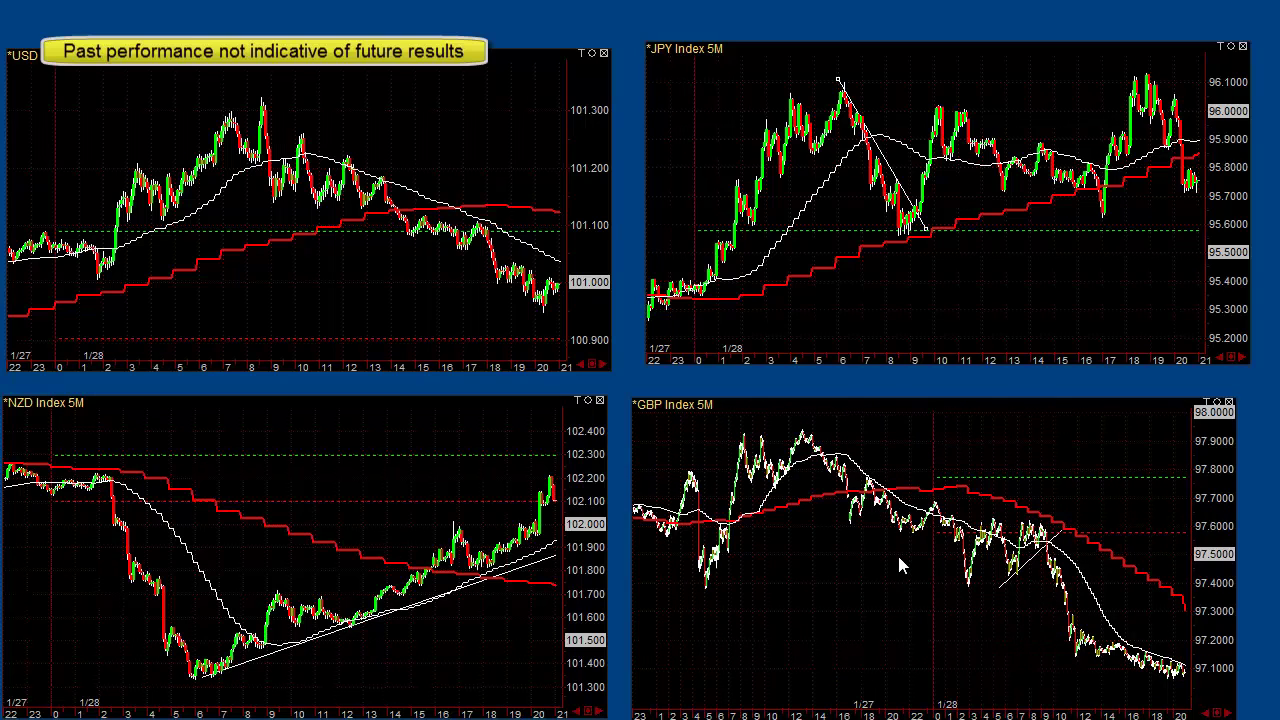
scroll(897, 552, up, 2)
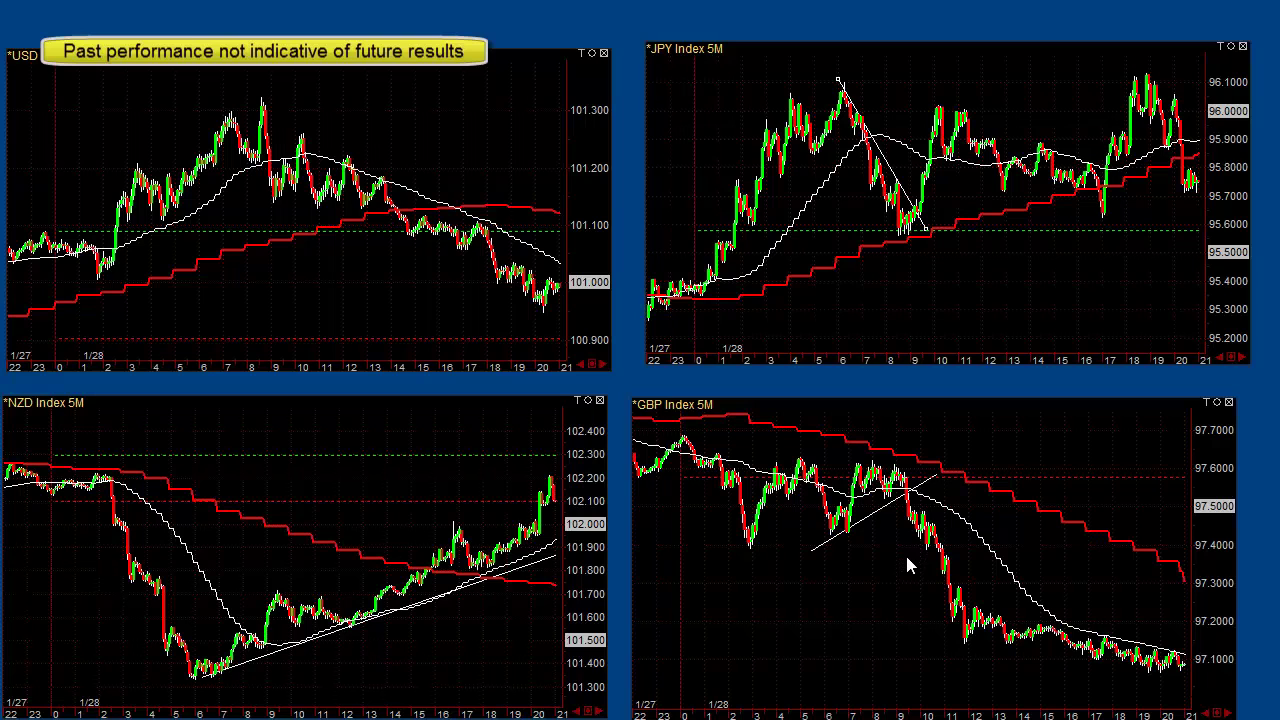
scroll(897, 578, down, 2)
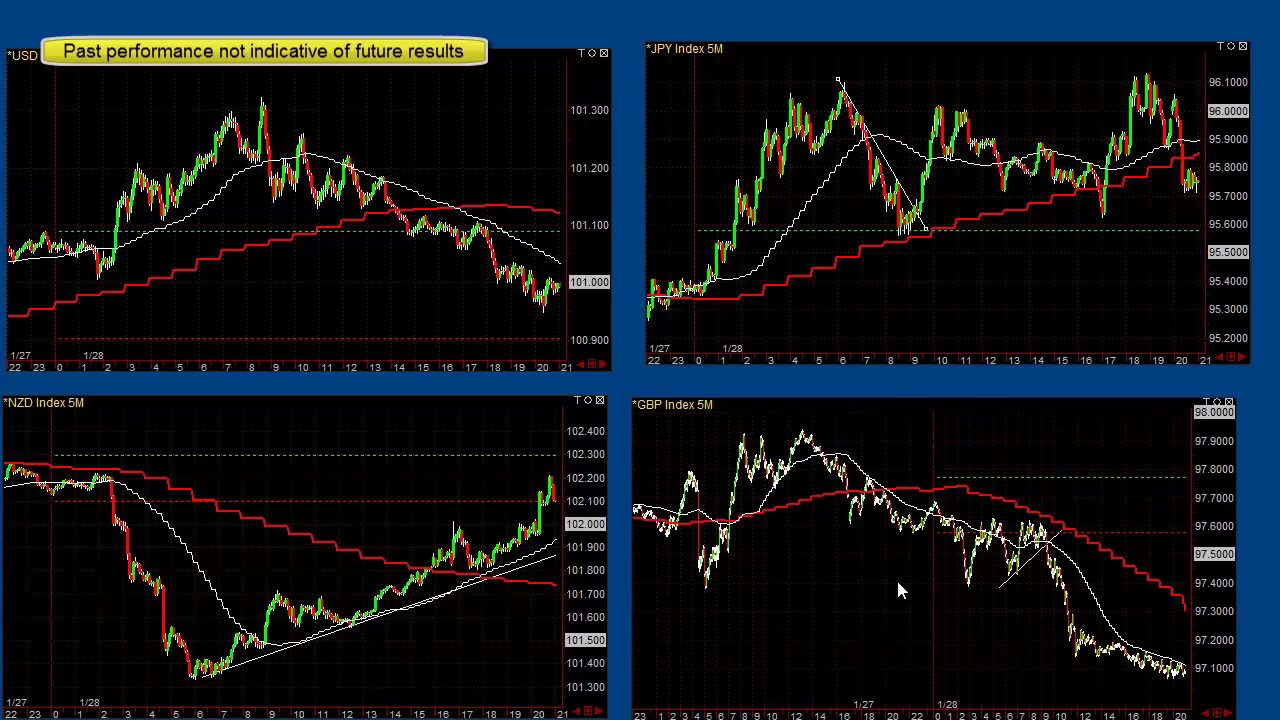
scroll(896, 577, up, 2)
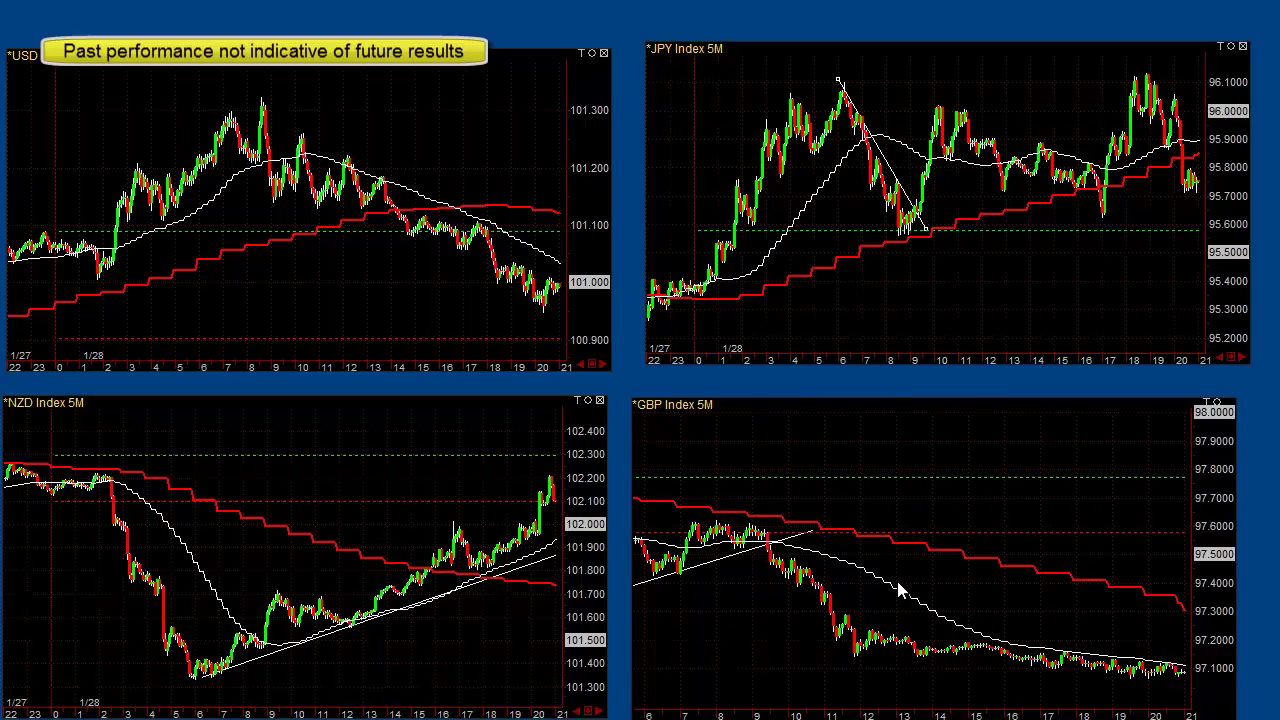